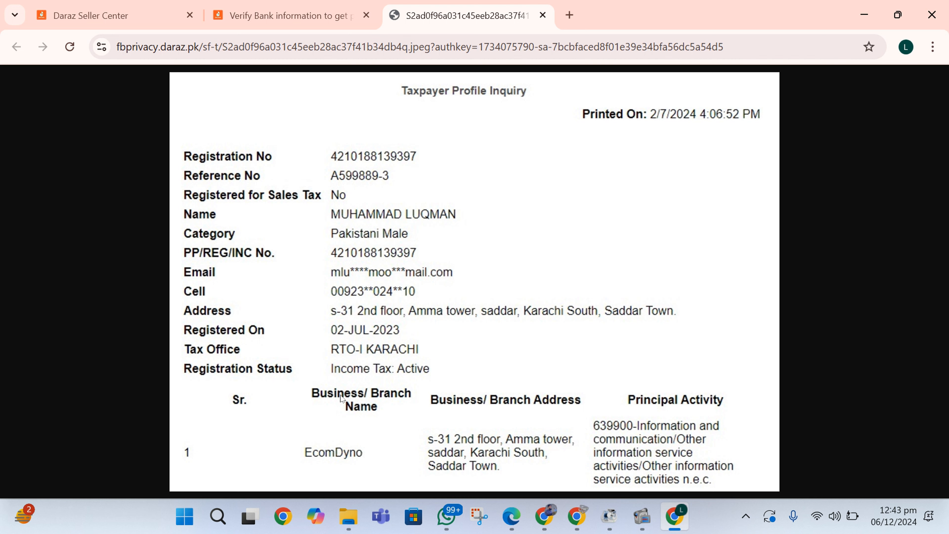
Step: Flip between the bank verification form and the taxpayer profile image tab
click(284, 16)
scroll(260, 265, down, 5)
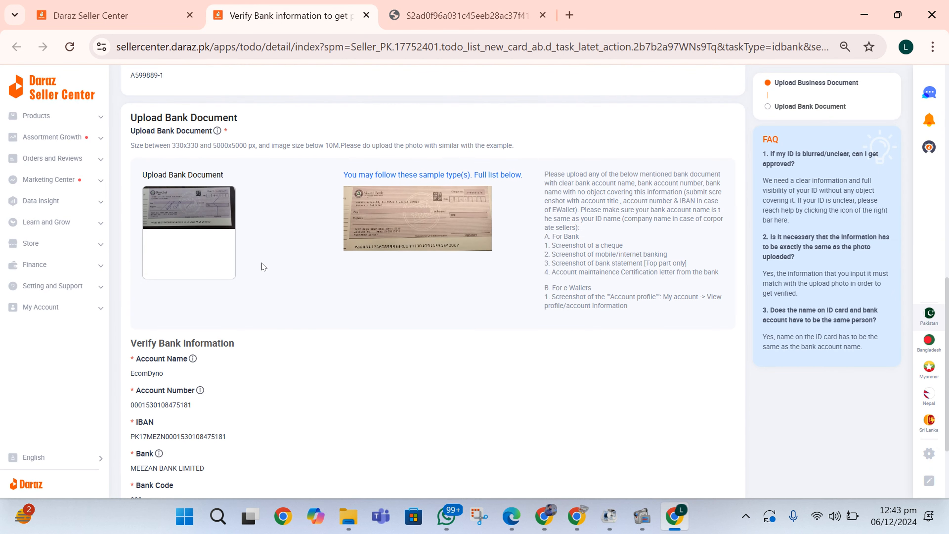
scroll(263, 266, up, 5)
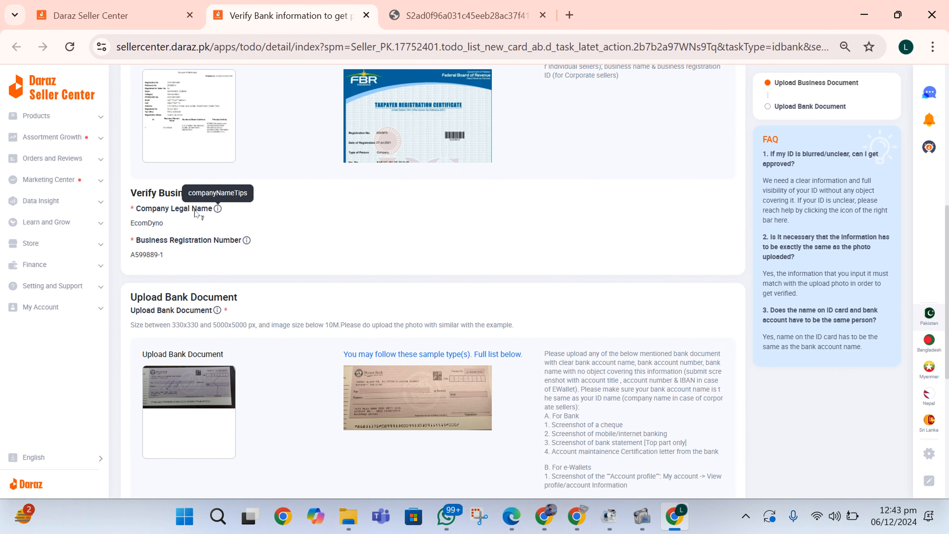
key(ctrl+Tab)
key(ctrl+shift+Tab)
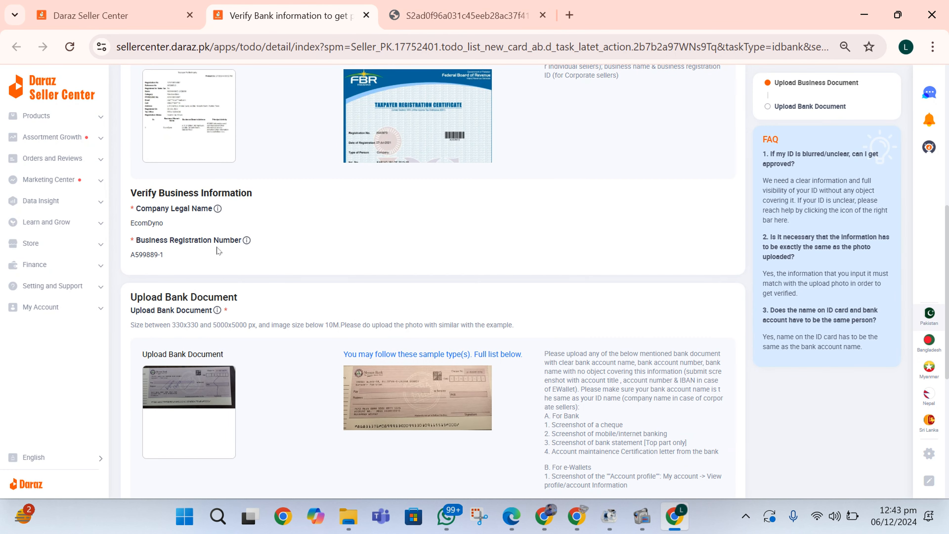
click(459, 23)
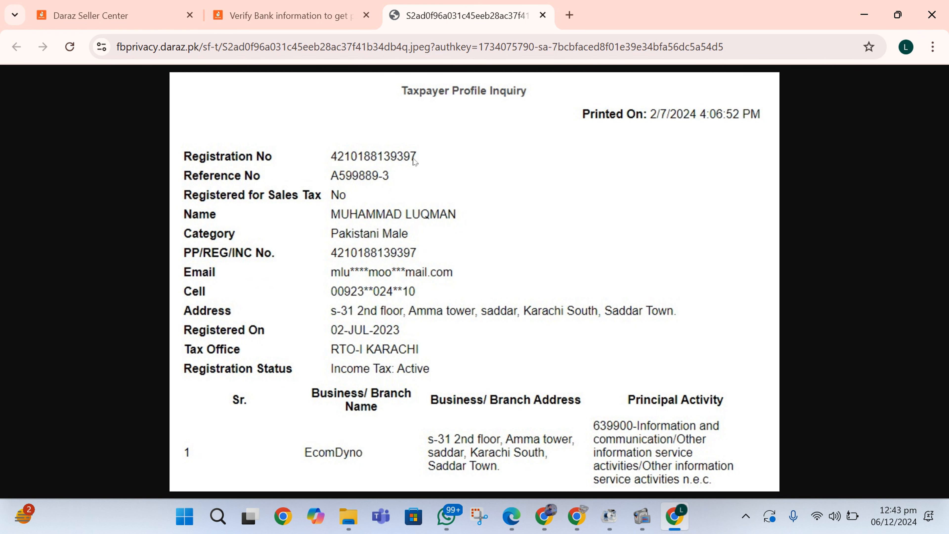
click(310, 8)
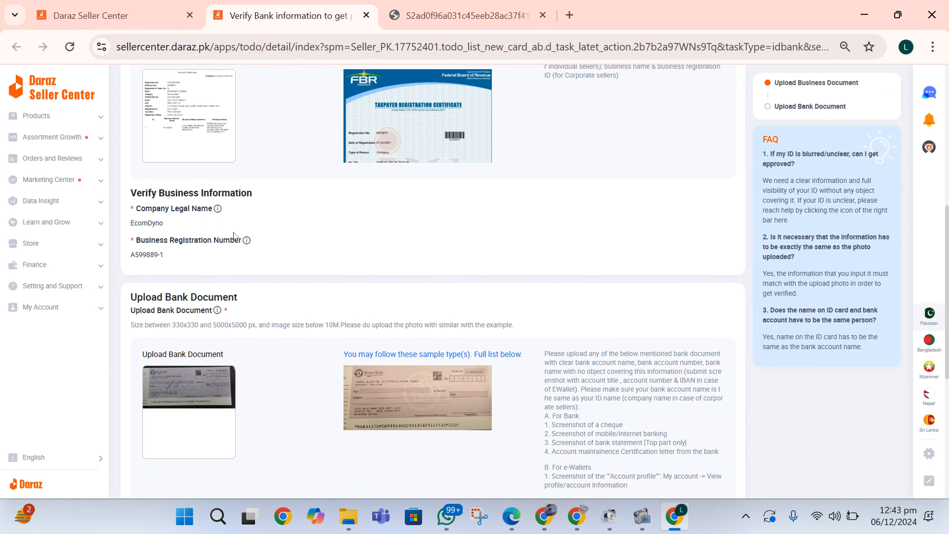
scroll(184, 243, down, 1)
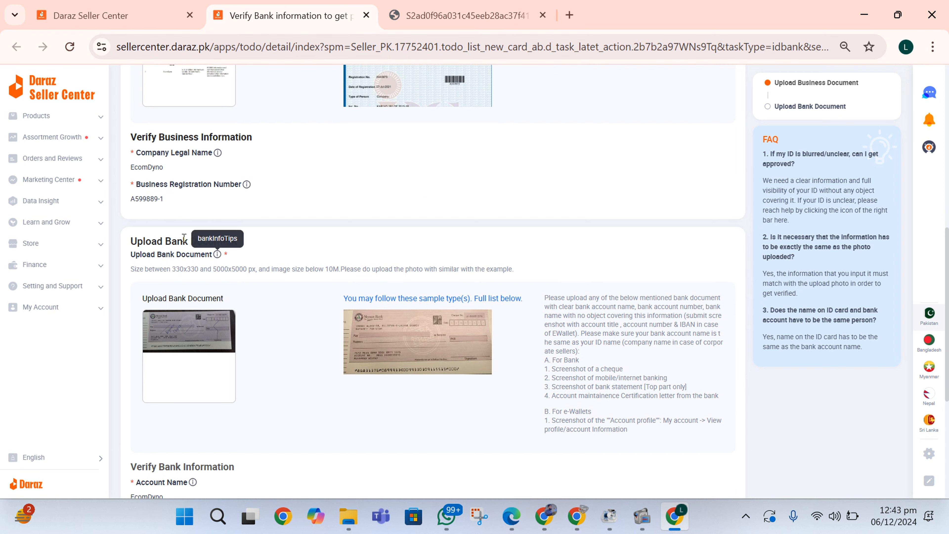
scroll(186, 232, down, 2)
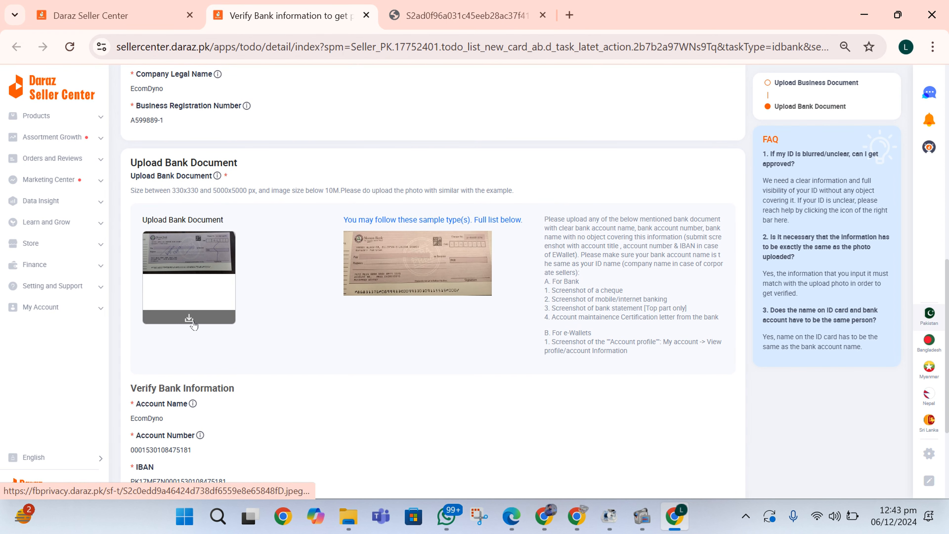
Step: Open the uploaded cheque image full-size from the bank document thumbnail
click(189, 312)
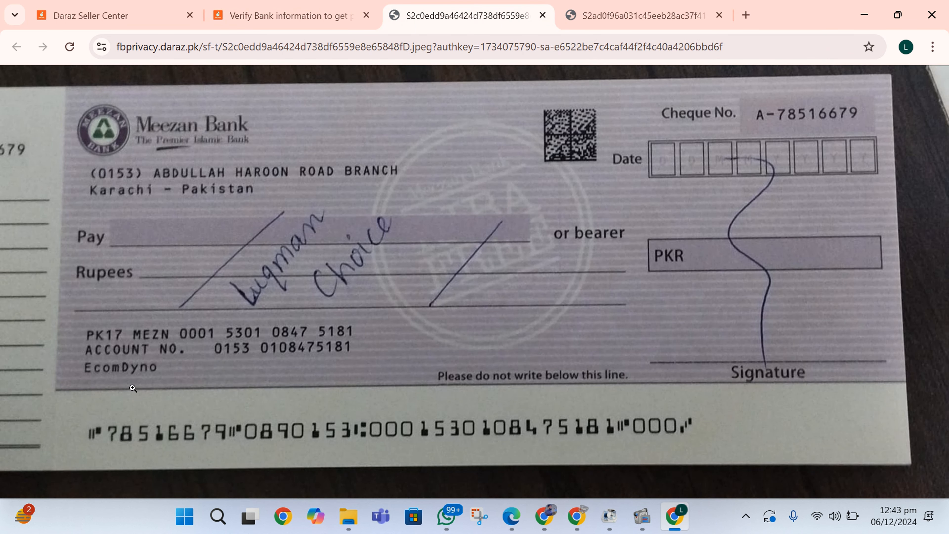
click(312, 45)
click(313, 25)
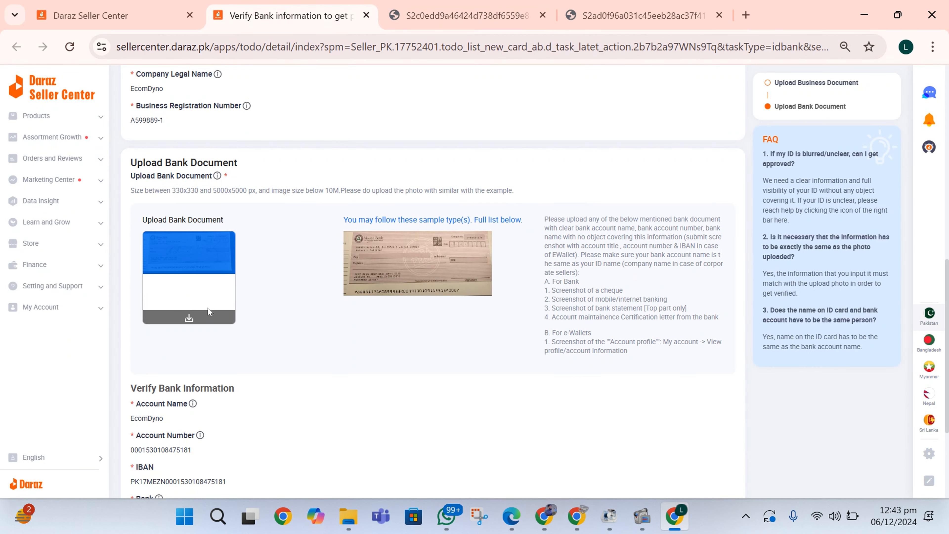
scroll(207, 308, down, 2)
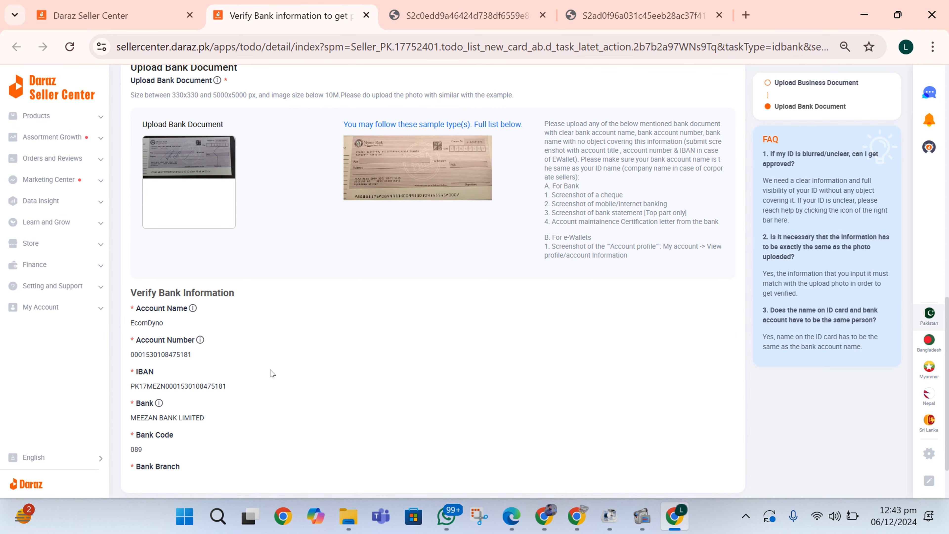
scroll(272, 374, down, 1)
Step: Compare the cheque image against the form's bank details, then return to the page top
click(430, 8)
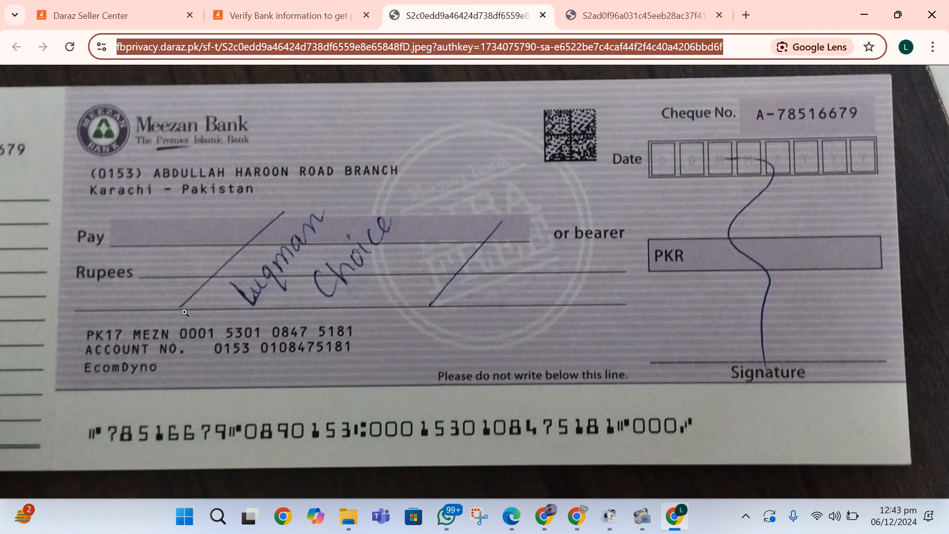
click(358, 20)
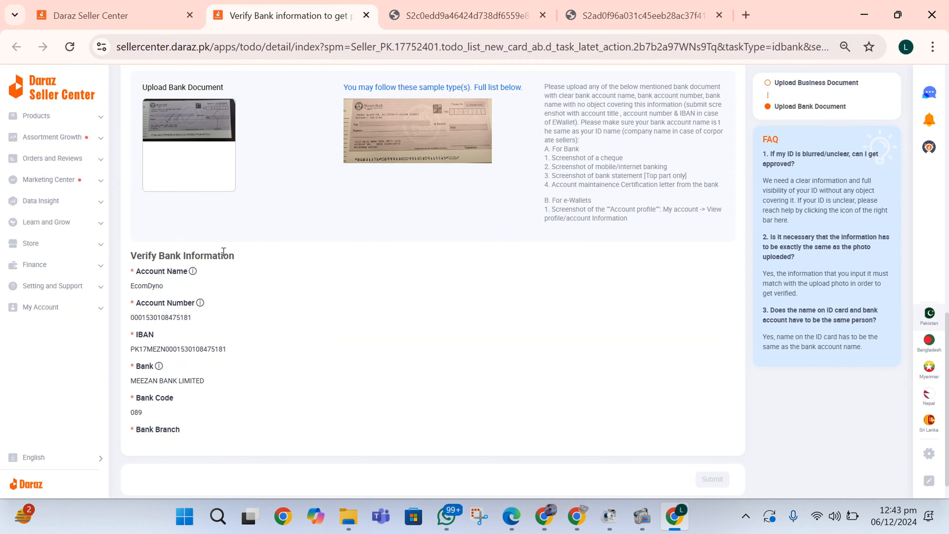
scroll(206, 312, down, 1)
click(439, 5)
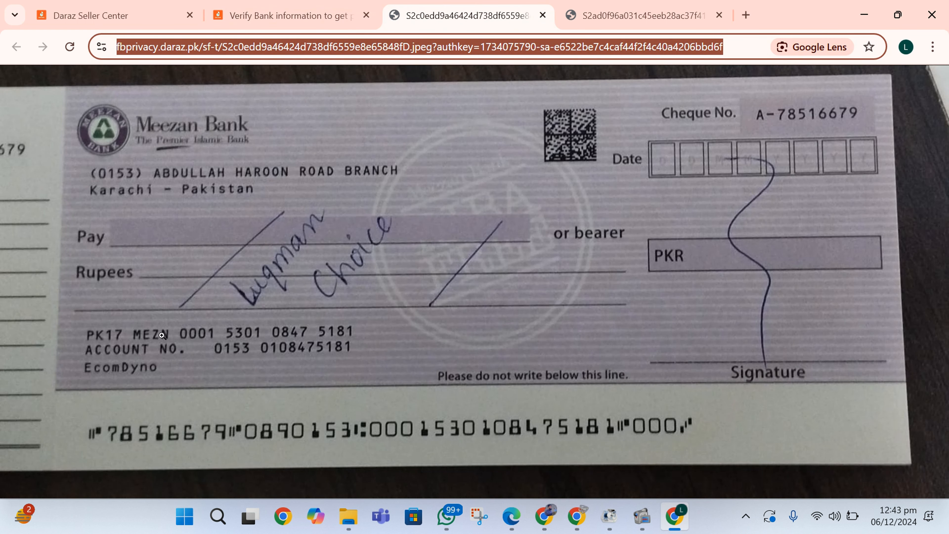
click(329, 6)
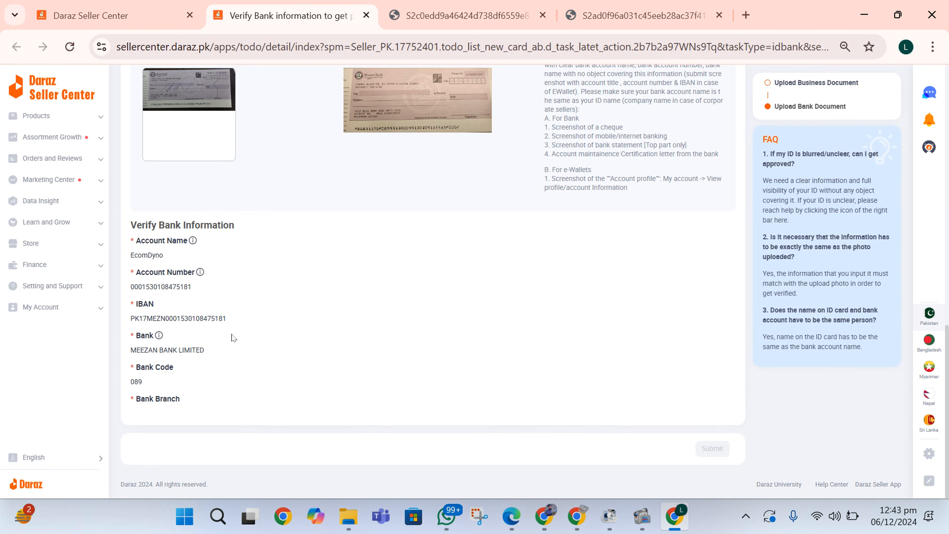
scroll(233, 338, up, 1)
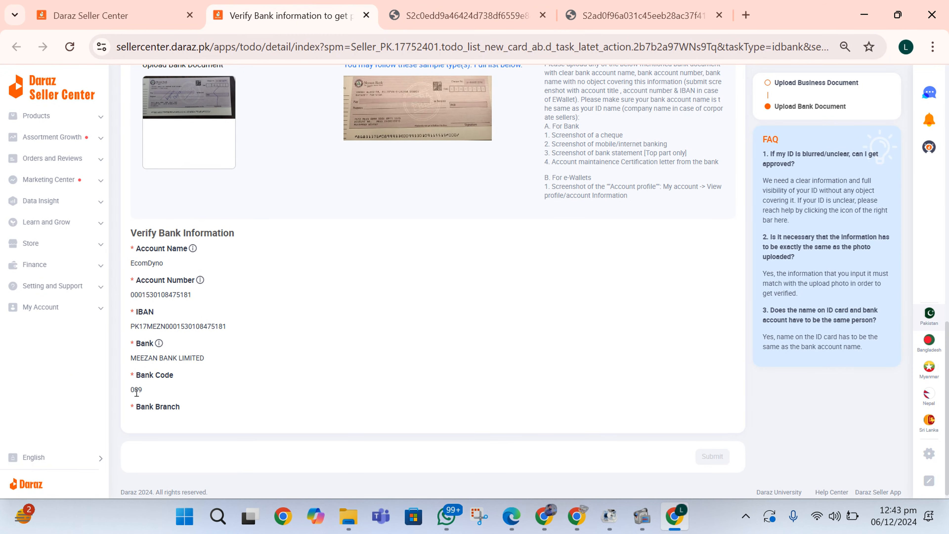
scroll(148, 398, up, 15)
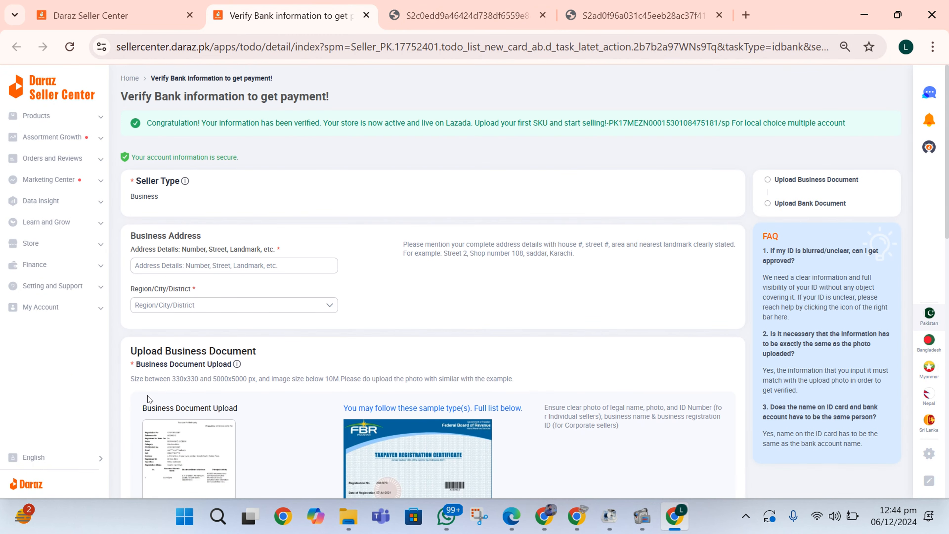
Step: Highlight the Upload Business Document and Upload Bank Document headings on the form
scroll(521, 458, down, 6)
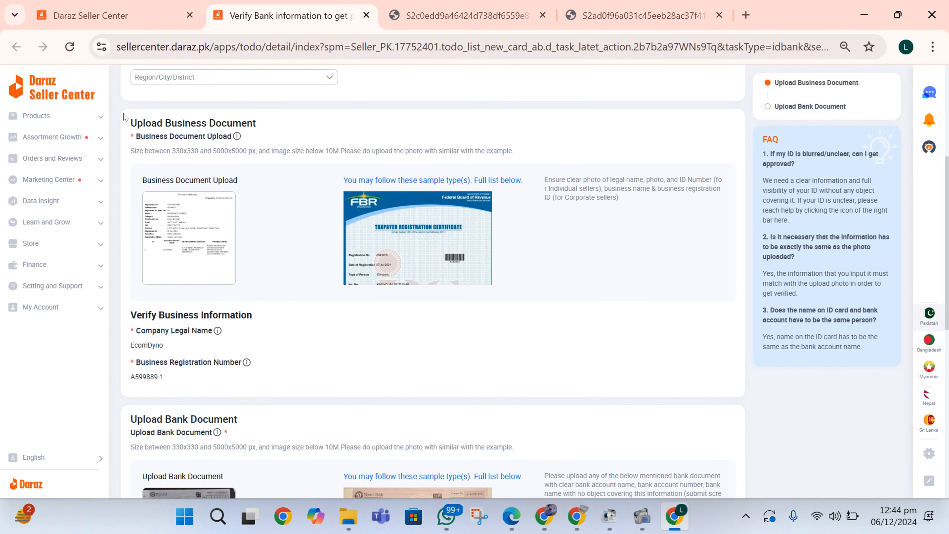
drag(125, 118, 260, 123)
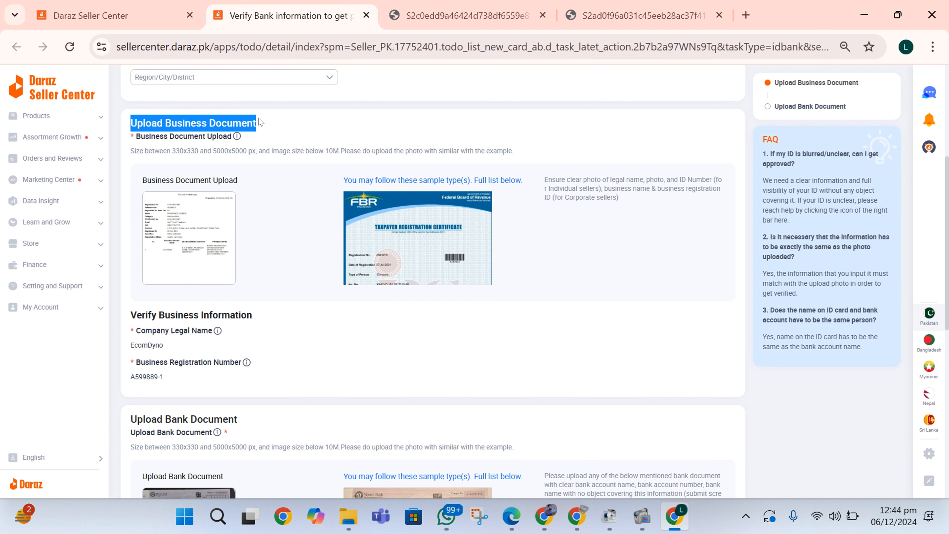
click(261, 123)
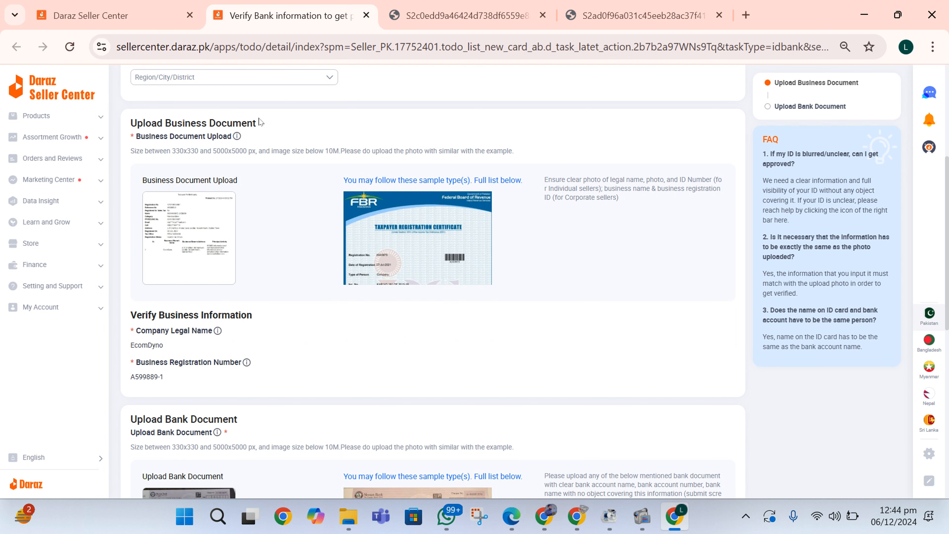
scroll(260, 122, down, 1)
mouse_move(127, 383)
mouse_down()
mouse_move(237, 377)
mouse_move(127, 383)
mouse_up()
click(237, 376)
scroll(126, 380, up, 2)
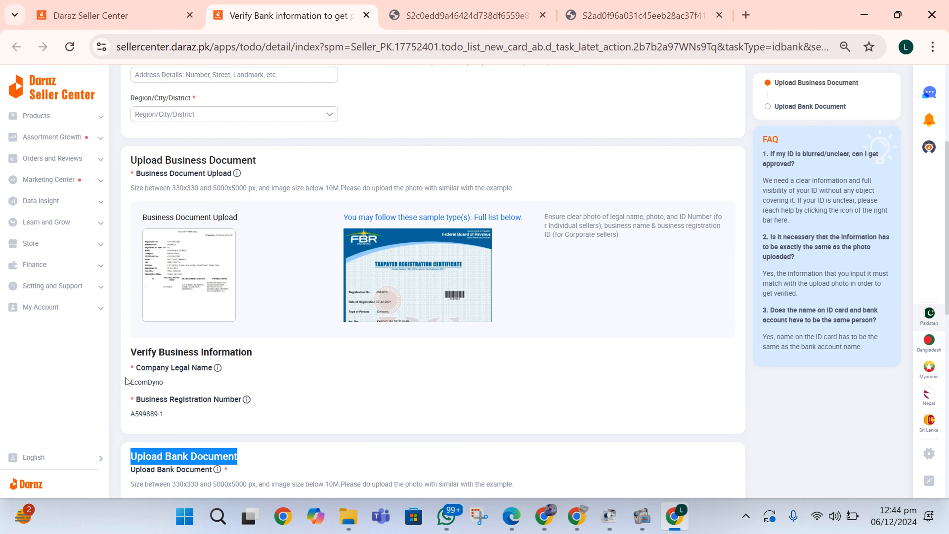
scroll(126, 381, down, 5)
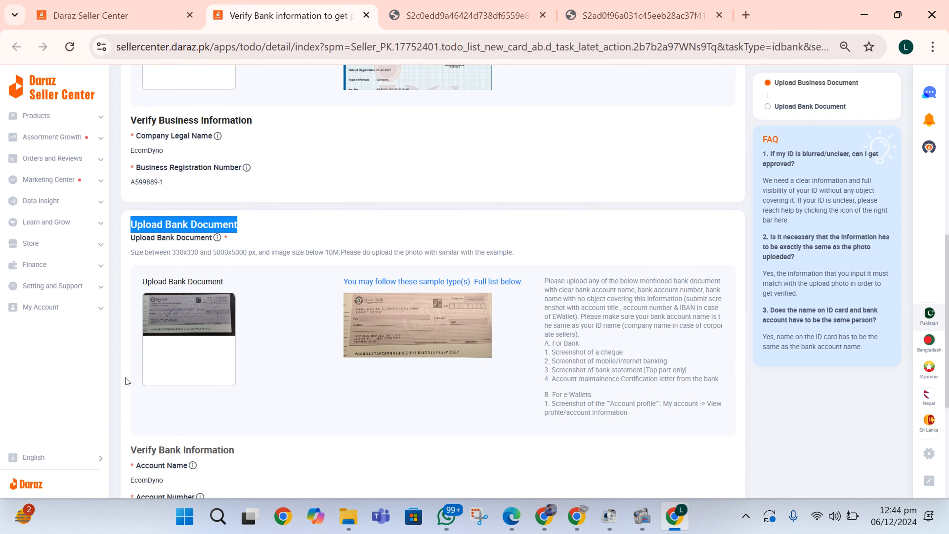
scroll(126, 381, up, 3)
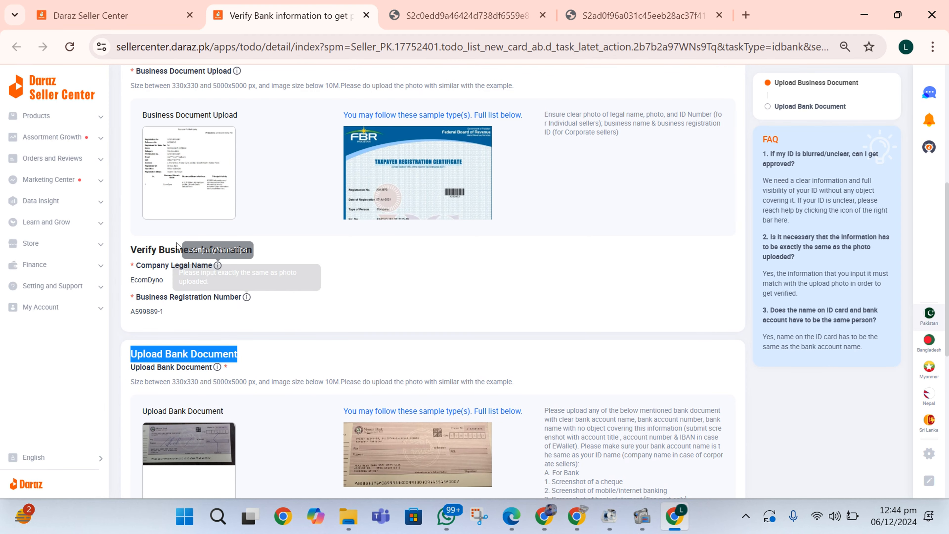
Step: Highlight the company legal name EcomDyno, then bring the seller sign-up window forward
drag(130, 280, 166, 284)
scroll(166, 284, down, 3)
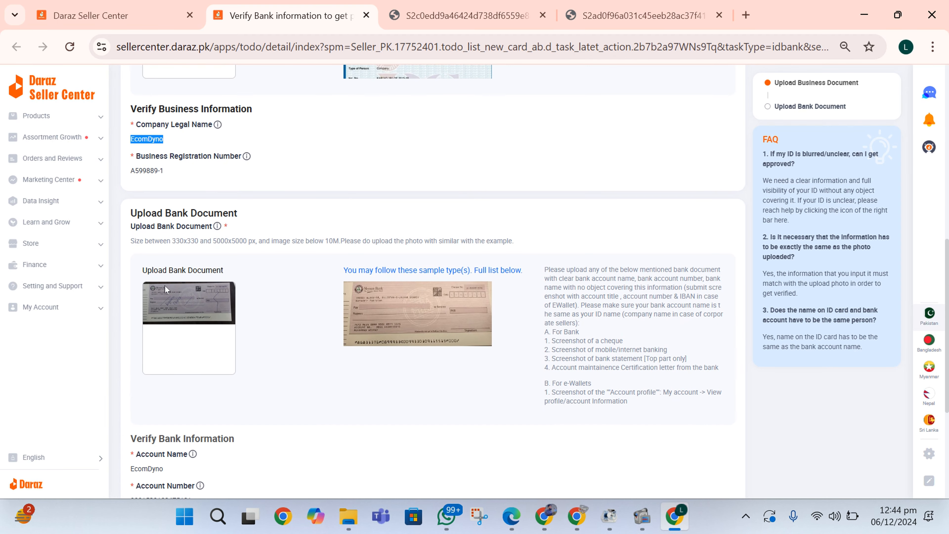
scroll(157, 404, down, 1)
click(167, 411)
drag(167, 412, 129, 417)
scroll(129, 417, up, 3)
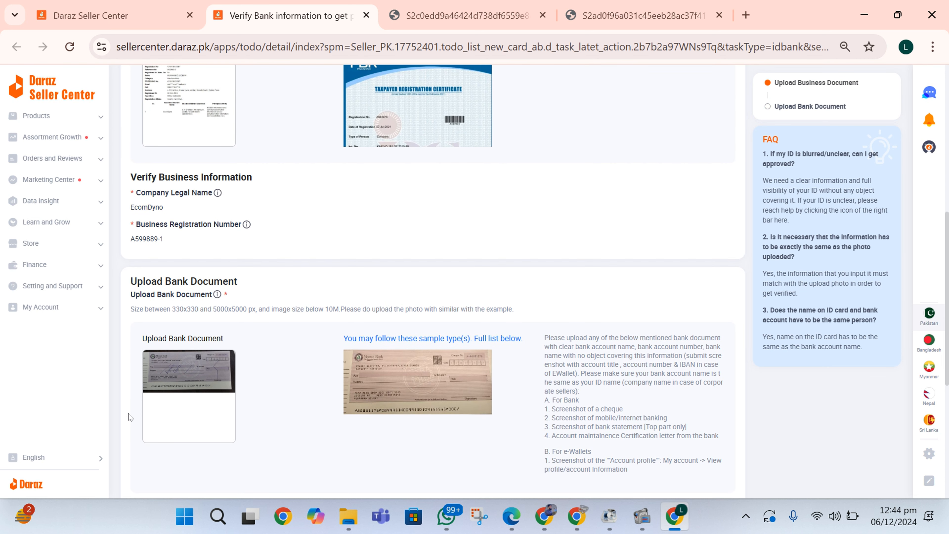
scroll(128, 416, down, 3)
scroll(128, 416, up, 5)
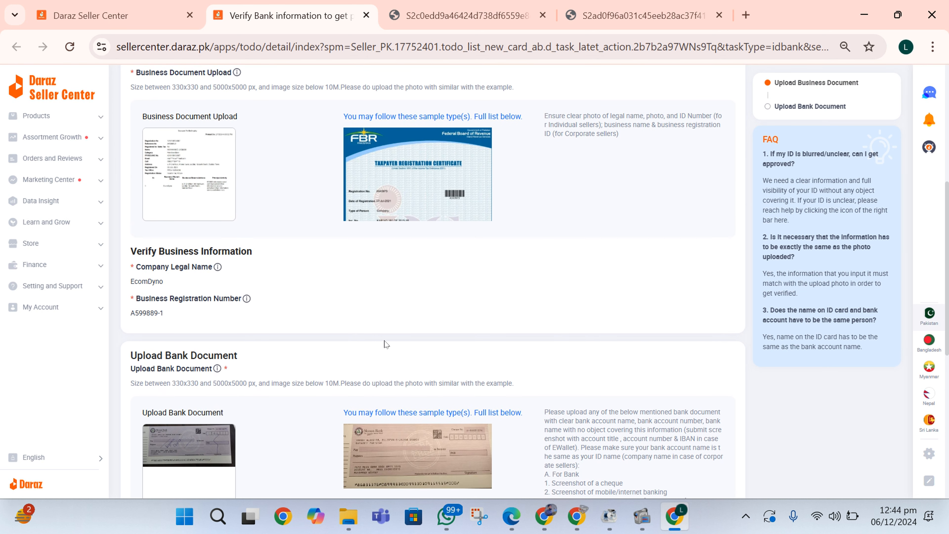
click(544, 520)
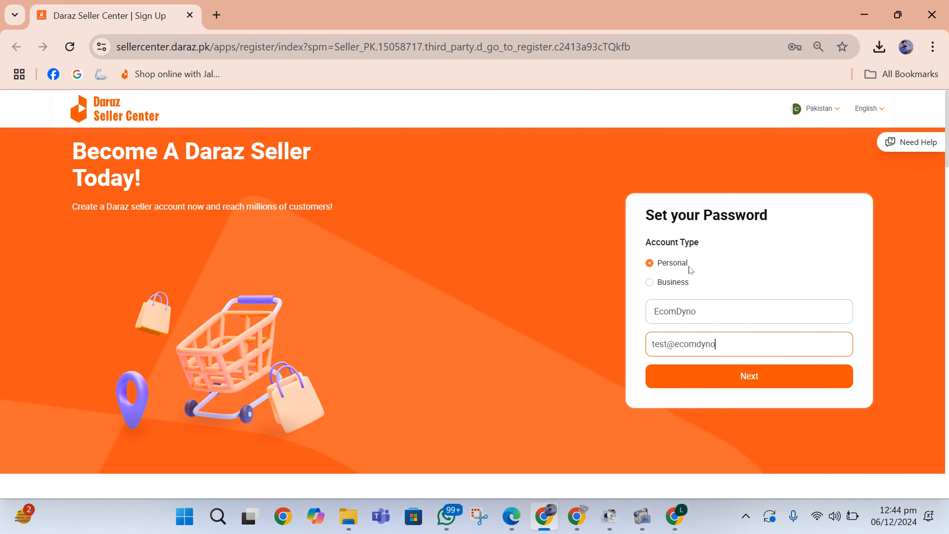
Step: Submit the password form, replace the rejected e-mail with a valid address, and resubmit
click(721, 373)
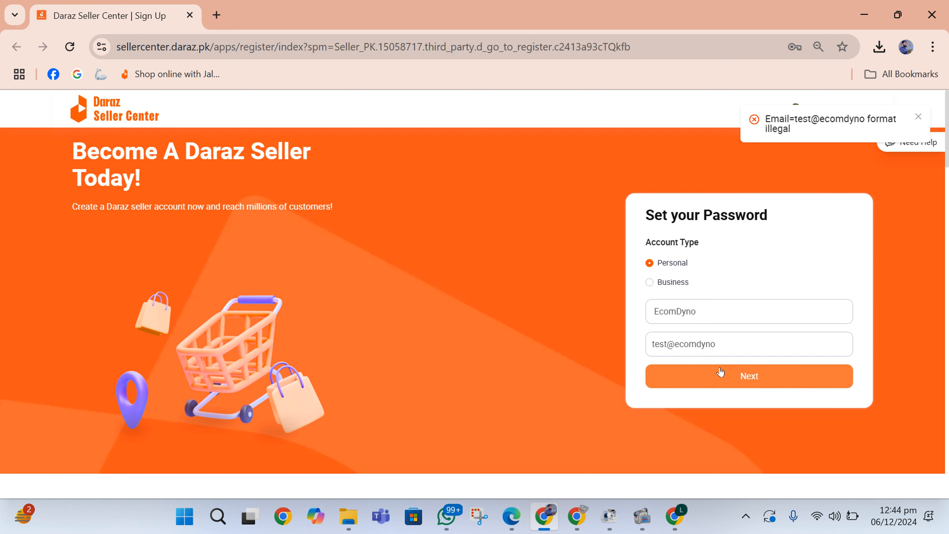
click(735, 345)
drag(735, 345, 587, 339)
key(BackSpace)
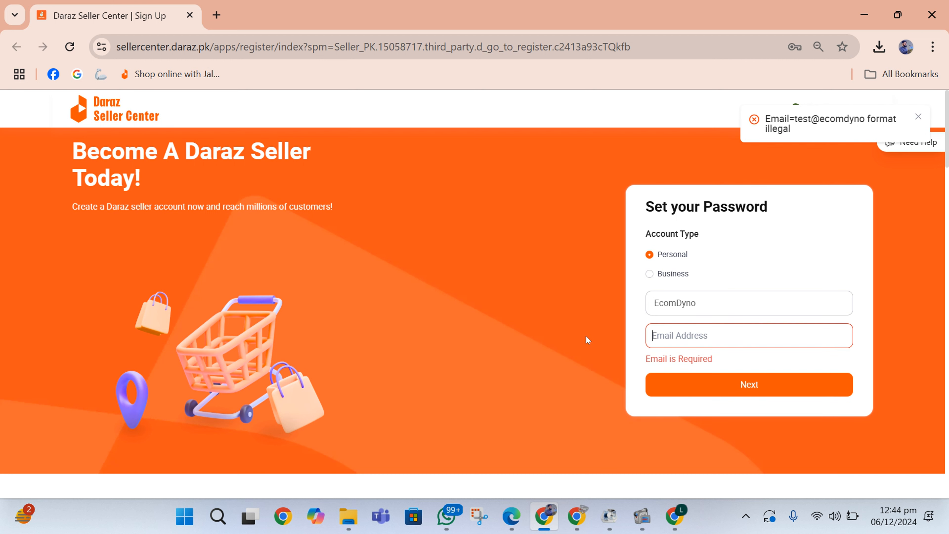
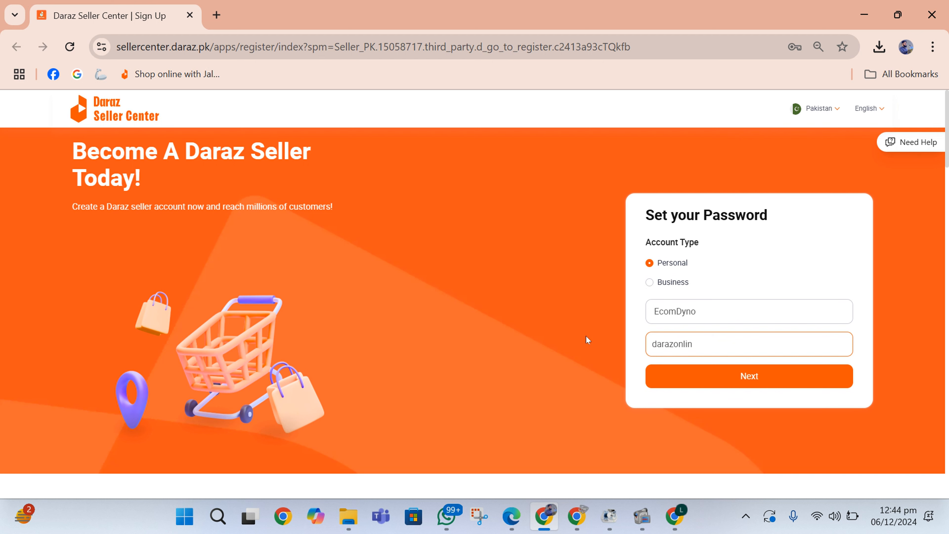
key(Return)
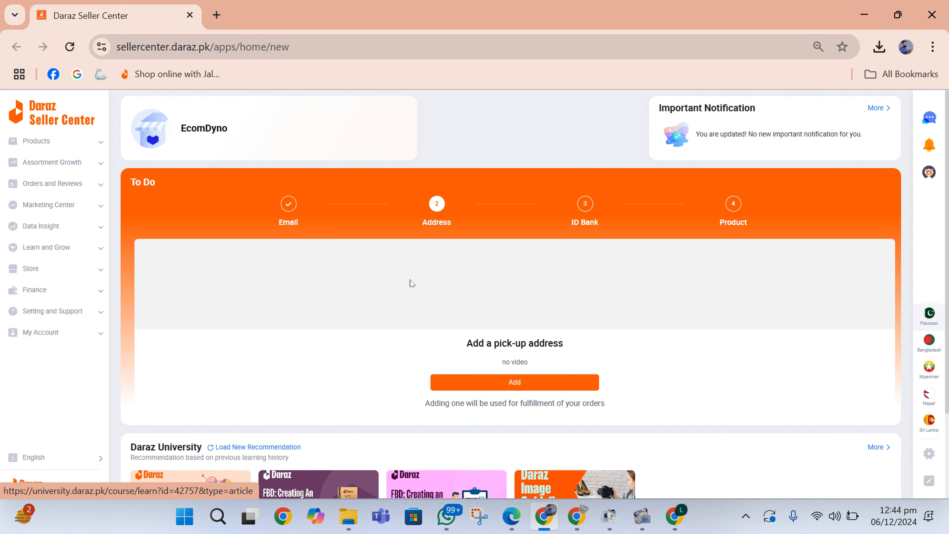
Step: Open the verification form from the ID Bank step and try the ID front image upload box
click(585, 205)
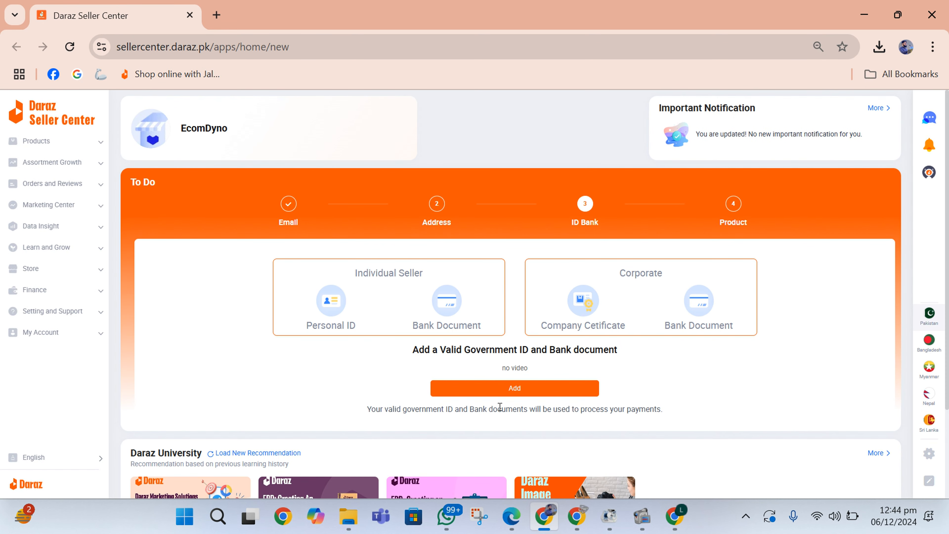
click(485, 392)
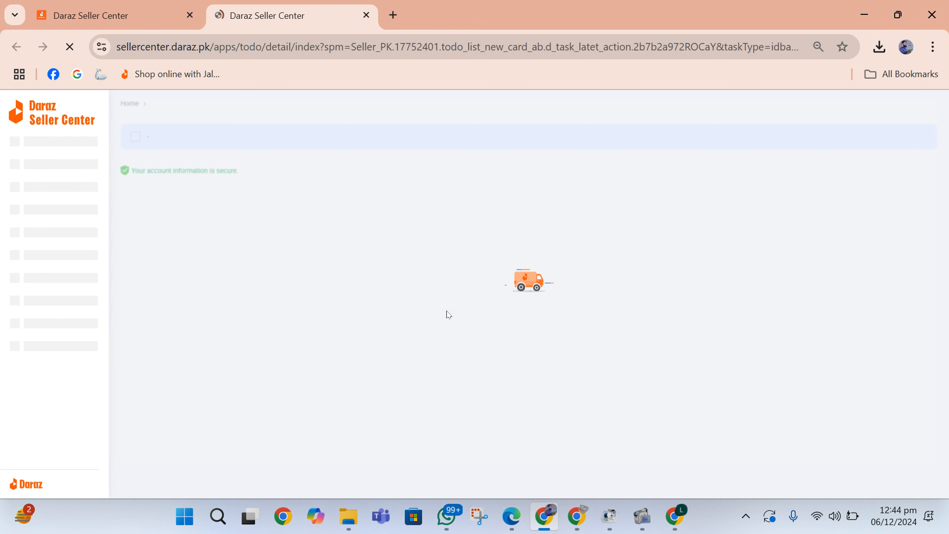
scroll(163, 202, down, 3)
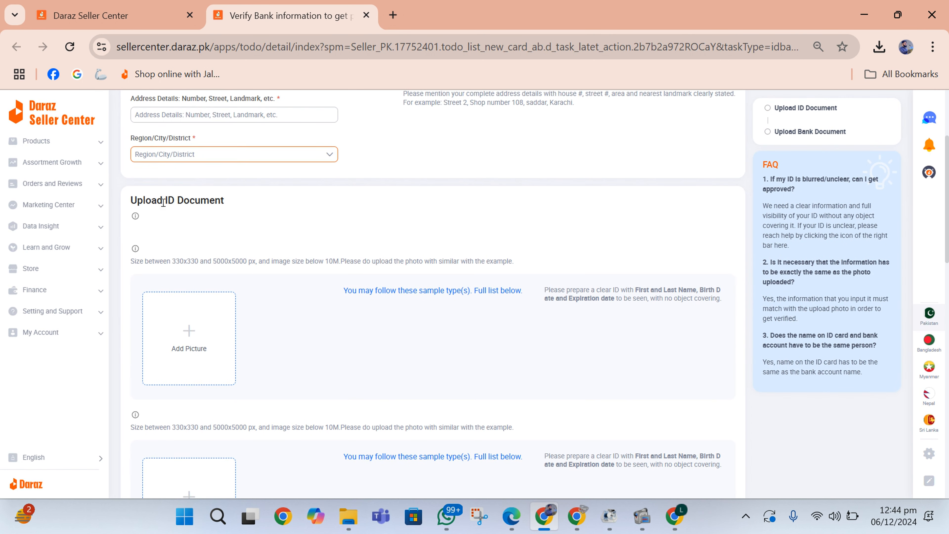
drag(133, 202, 243, 208)
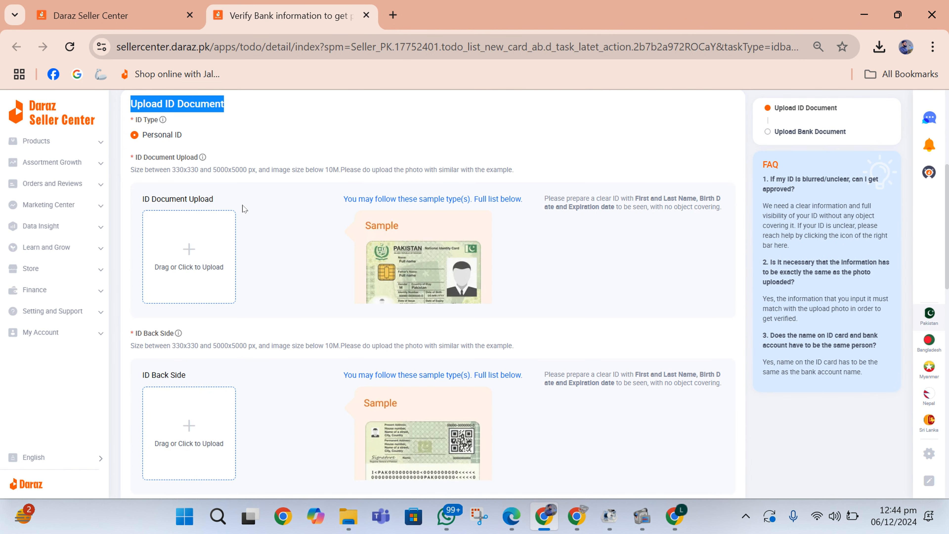
click(178, 252)
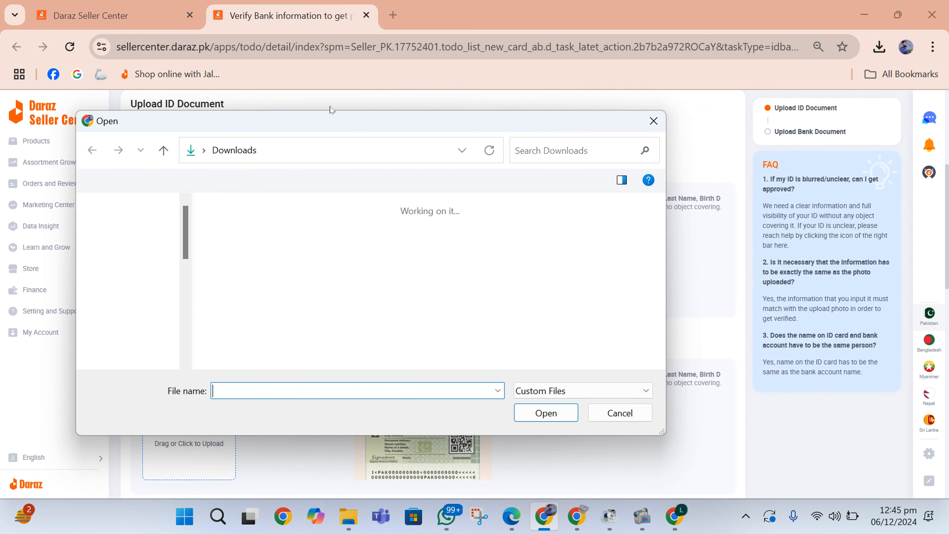
scroll(232, 299, down, 3)
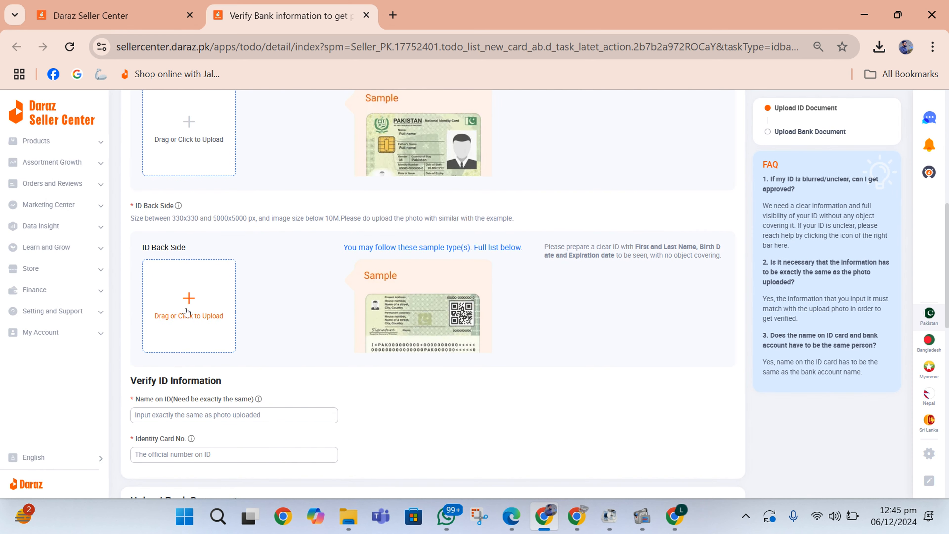
drag(149, 243, 273, 258)
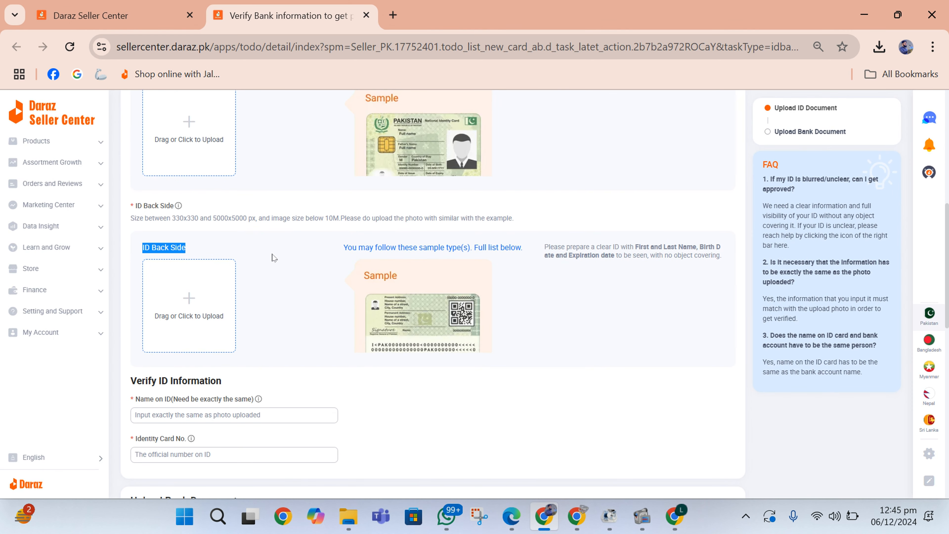
scroll(282, 245, down, 1)
click(282, 271)
Step: Enter the ID holder's name in the Name on ID field
scroll(282, 271, down, 2)
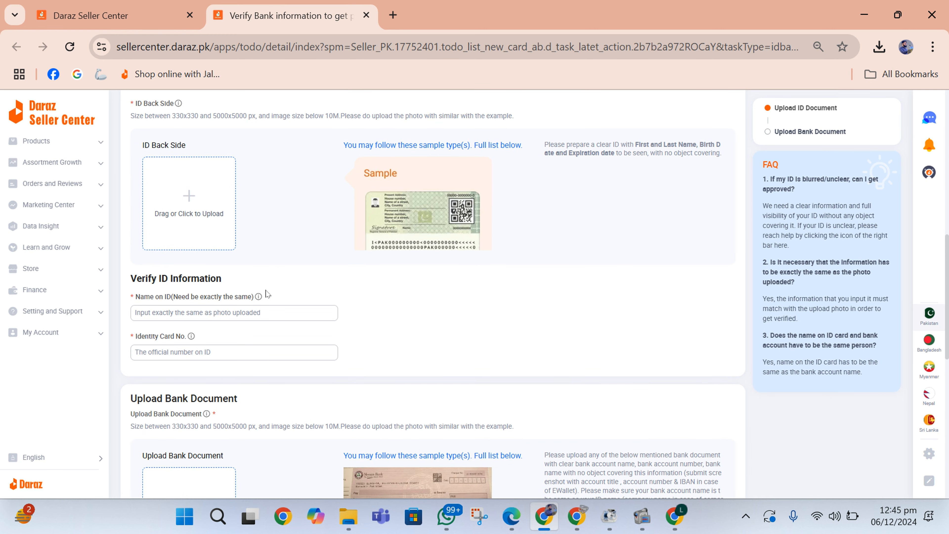
click(249, 308)
click(182, 325)
click(183, 315)
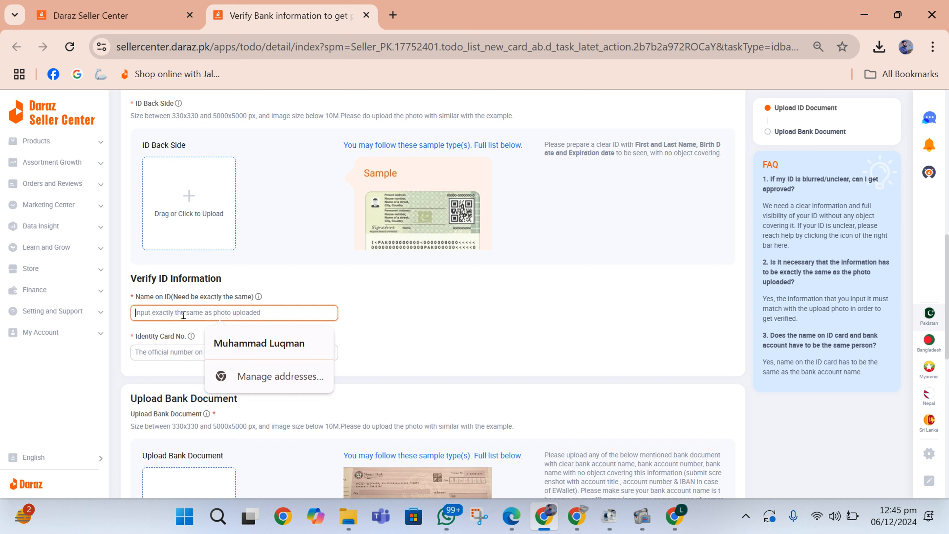
text(Mu)
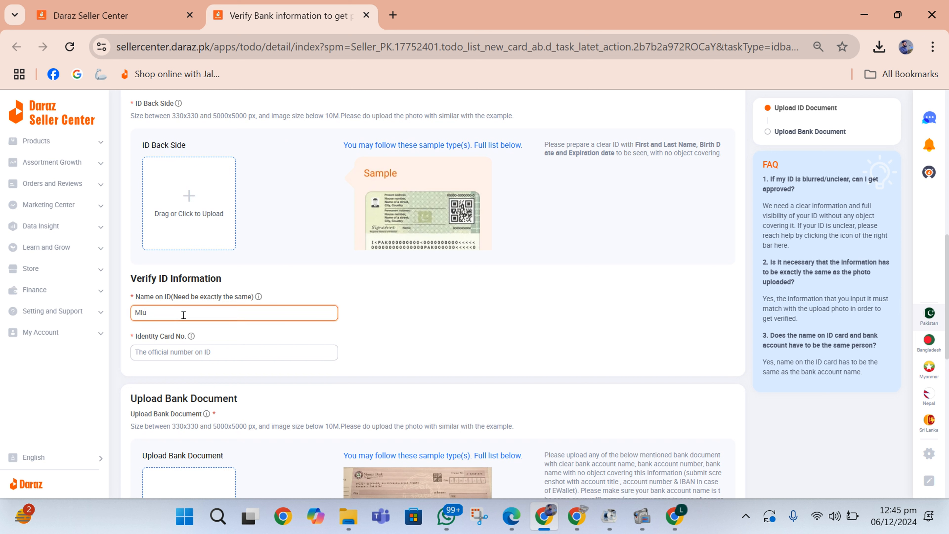
key(BackSpace)
key(BackSpace)
text(Mu)
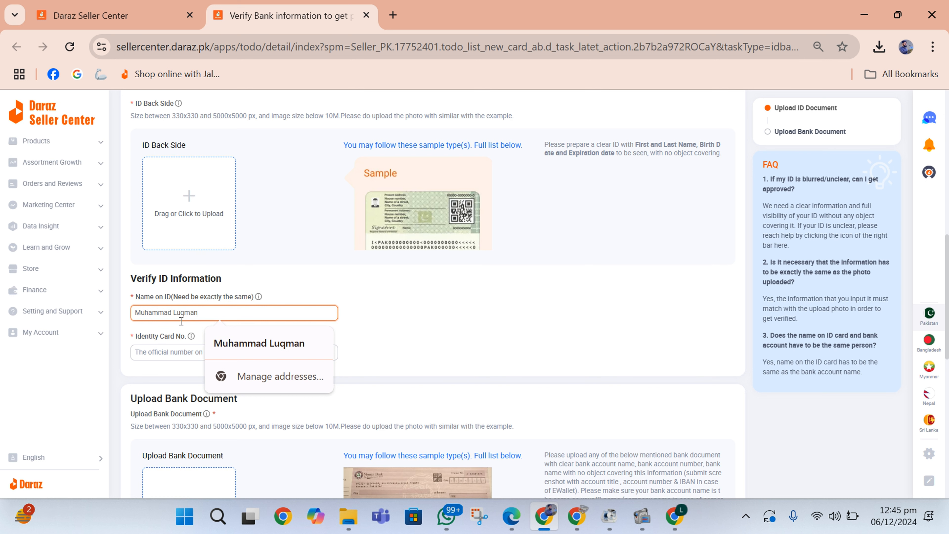
Step: Move to Identity Card No. and scroll down to the Upload Bank Document section
click(168, 353)
scroll(169, 357, down, 2)
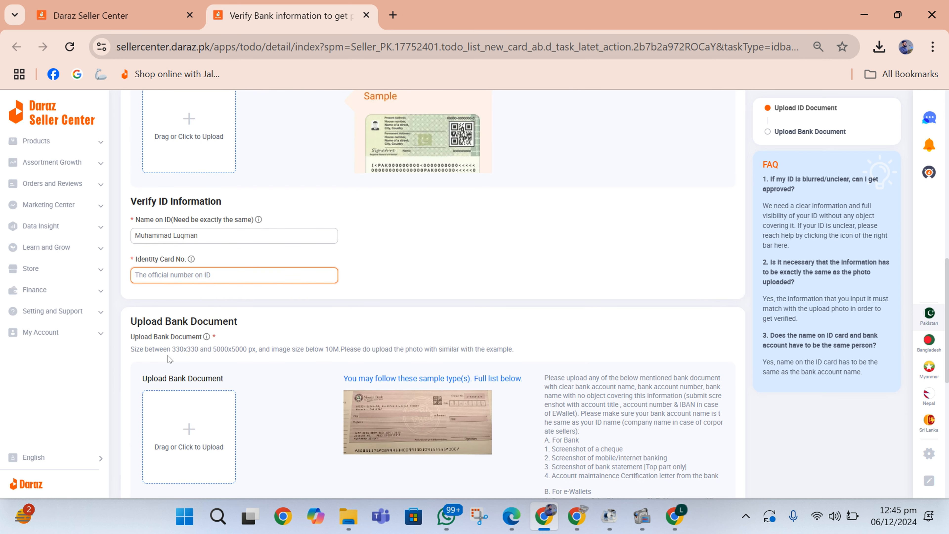
scroll(178, 325, down, 3)
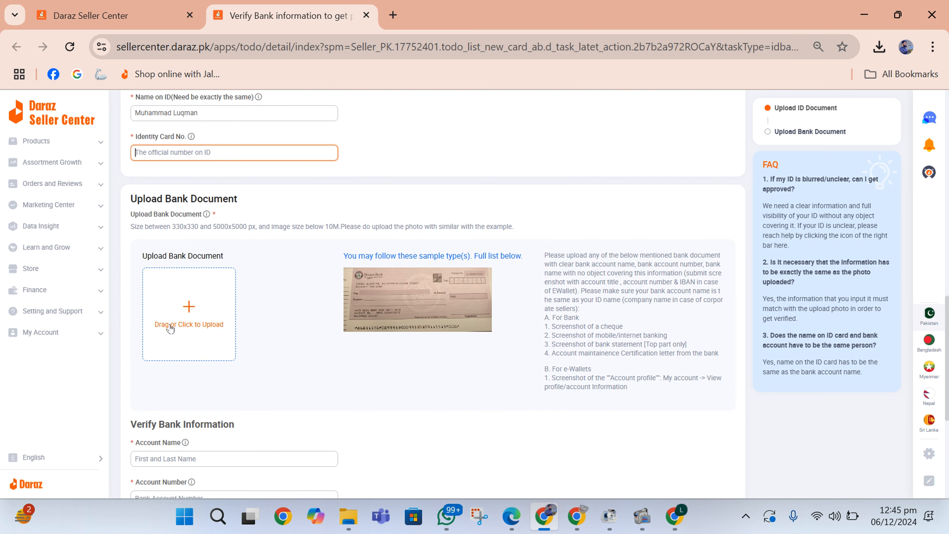
scroll(170, 328, down, 2)
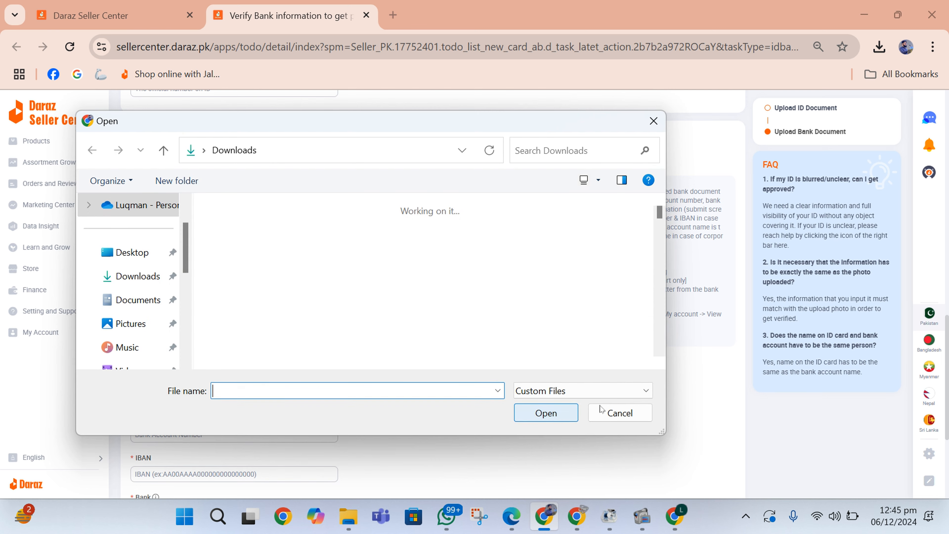
Step: Cancel the file picker, visit the Account Name and Account Number fields, and switch windows
click(604, 411)
click(254, 392)
scroll(255, 392, up, 3)
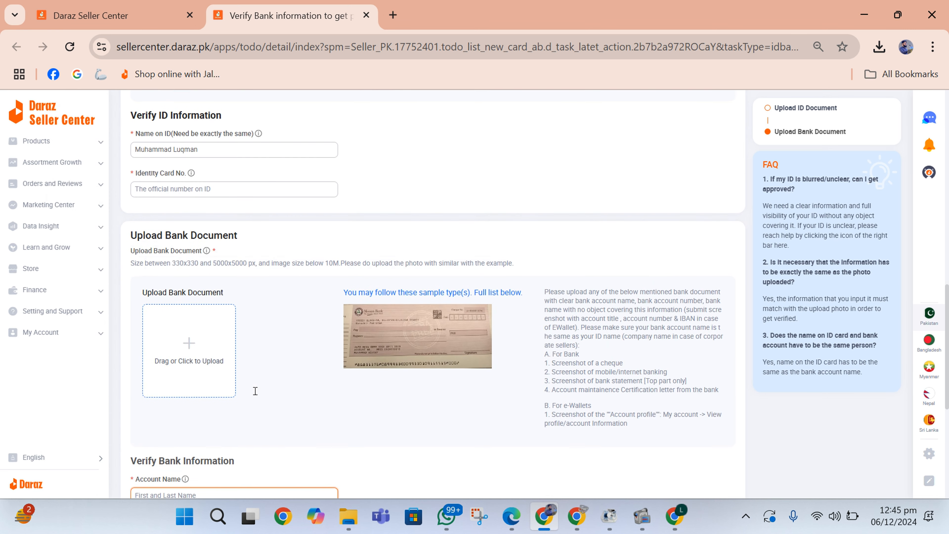
scroll(160, 153, down, 4)
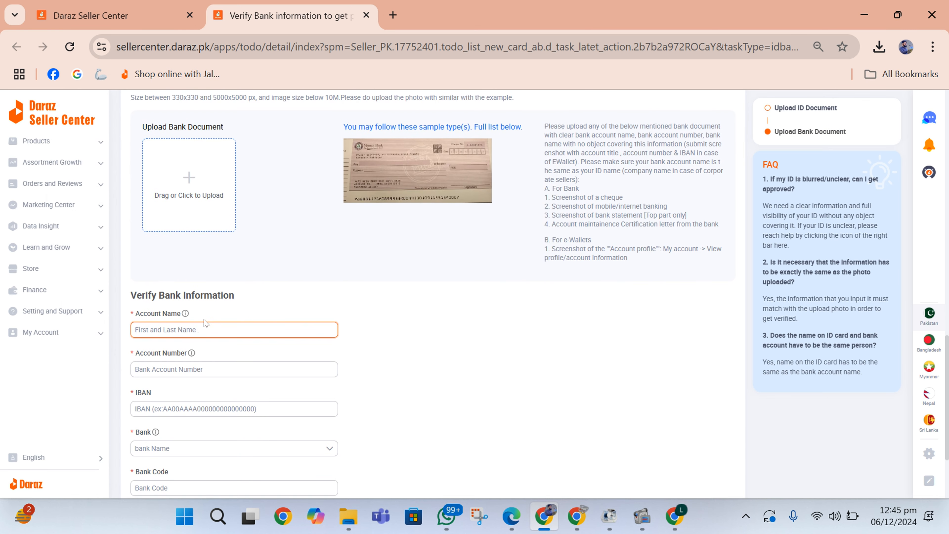
scroll(228, 322, down, 2)
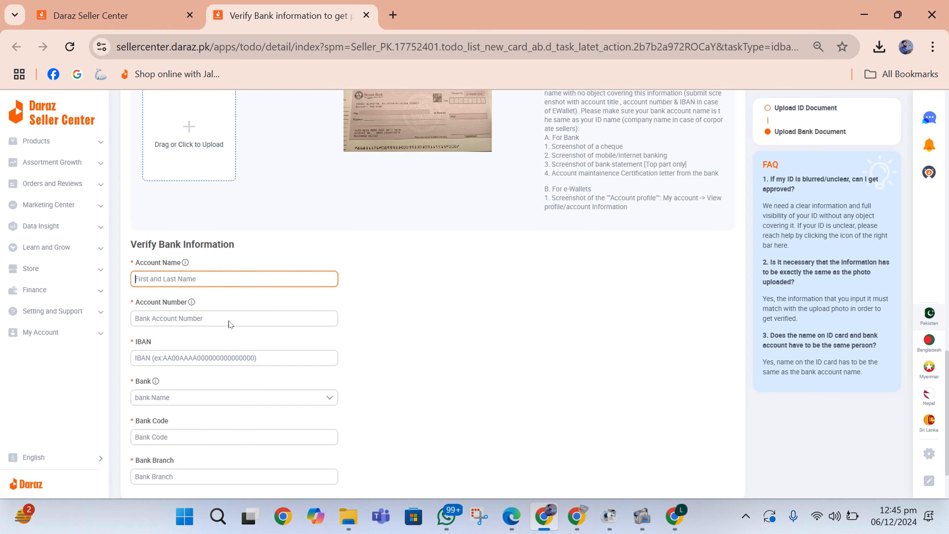
click(246, 314)
scroll(247, 310, down, 2)
scroll(246, 314, up, 15)
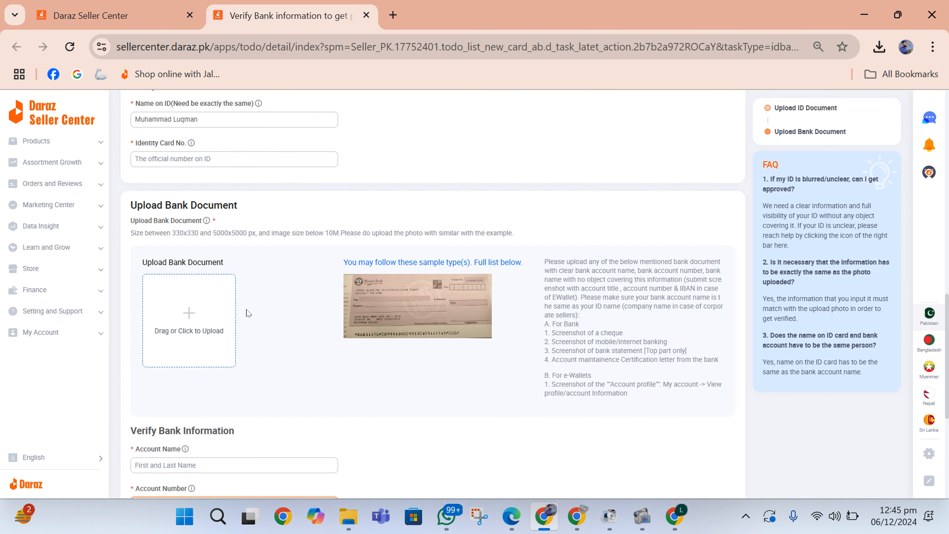
click(579, 521)
Step: Return to the home tab, review the Email and Address steps, and open the Warehouse Address form
click(395, 4)
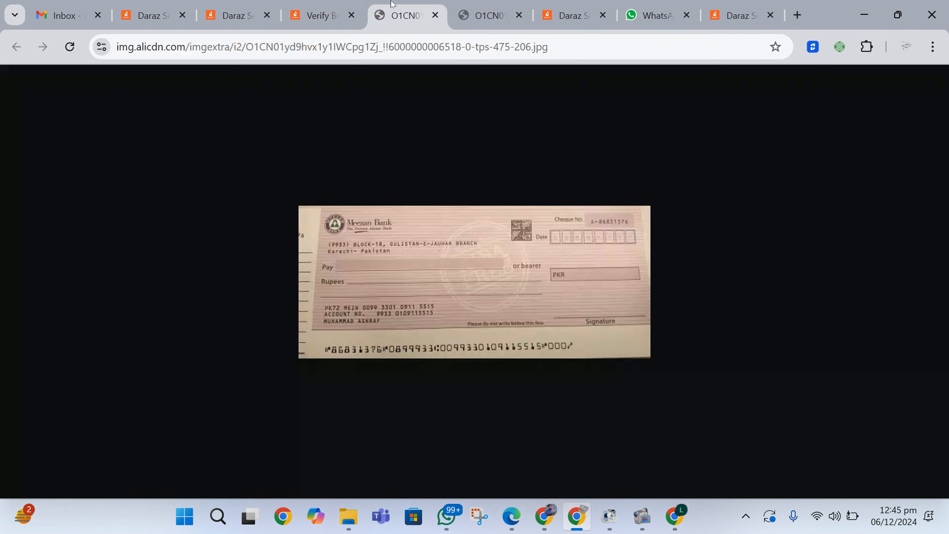
click(321, 5)
click(245, 3)
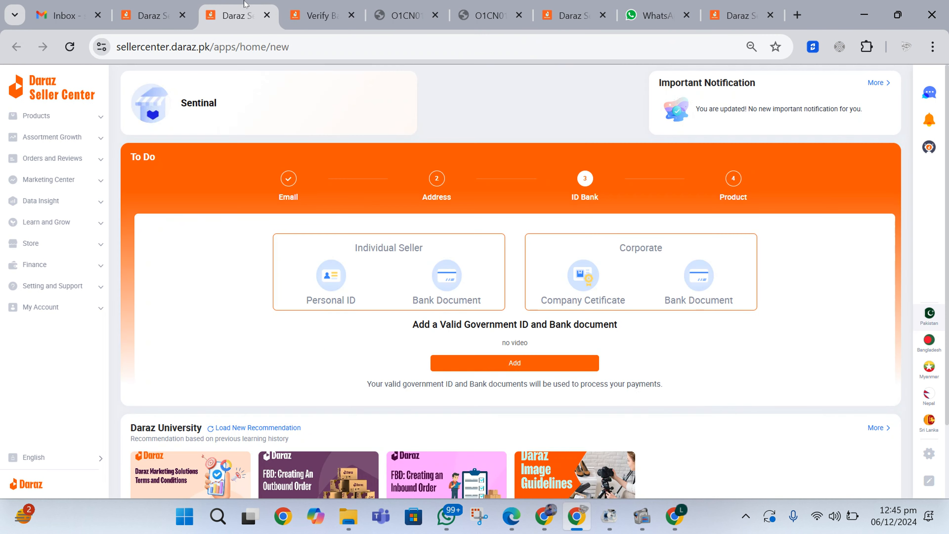
click(286, 187)
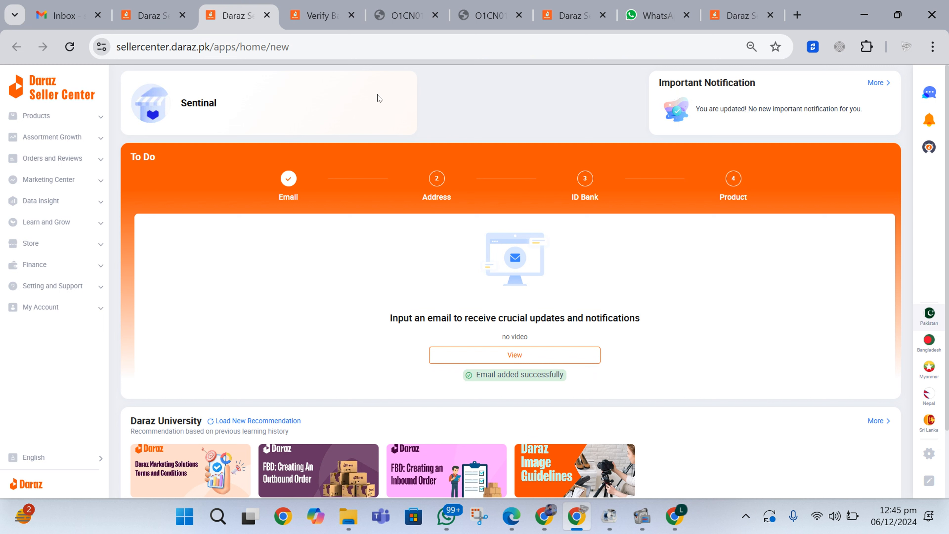
click(436, 185)
click(492, 359)
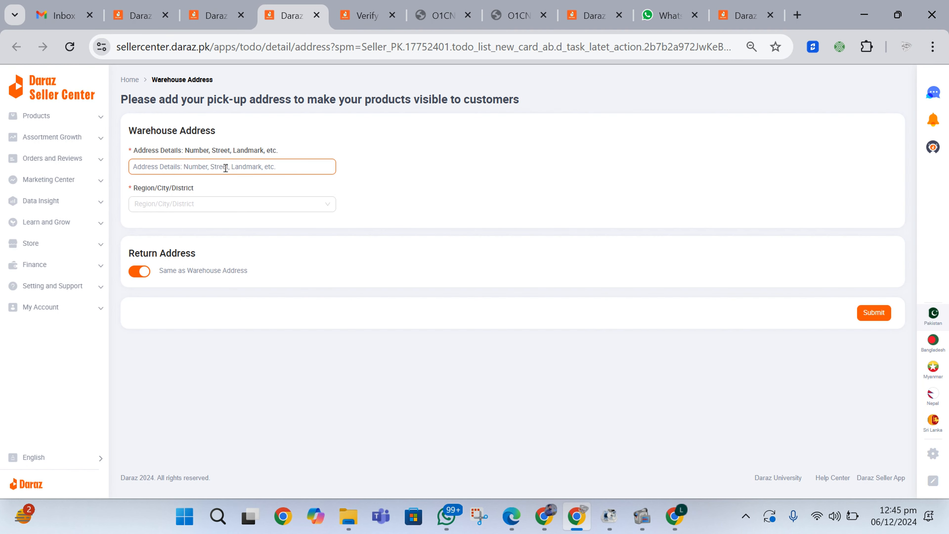
Step: Try the Address Details and Region fields on the Warehouse Address form, leaving them empty
click(226, 168)
click(210, 205)
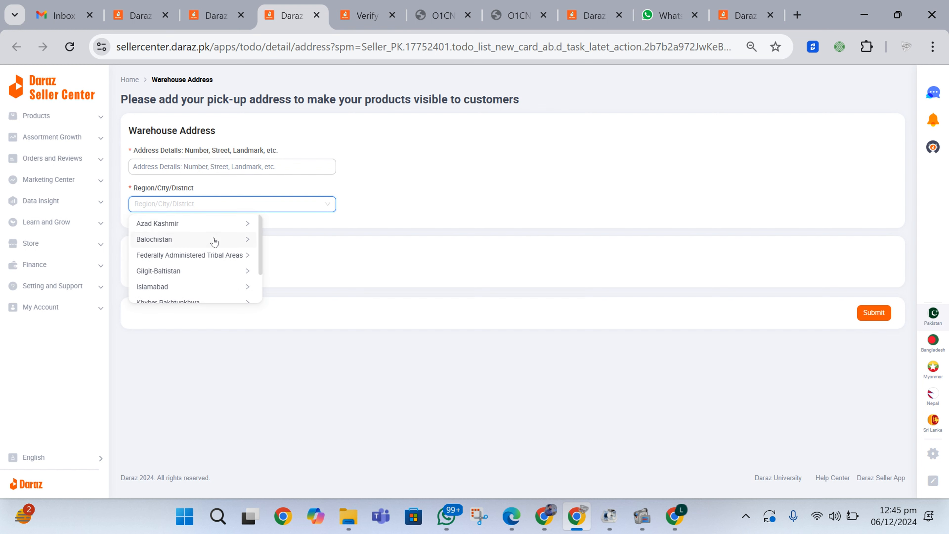
click(287, 163)
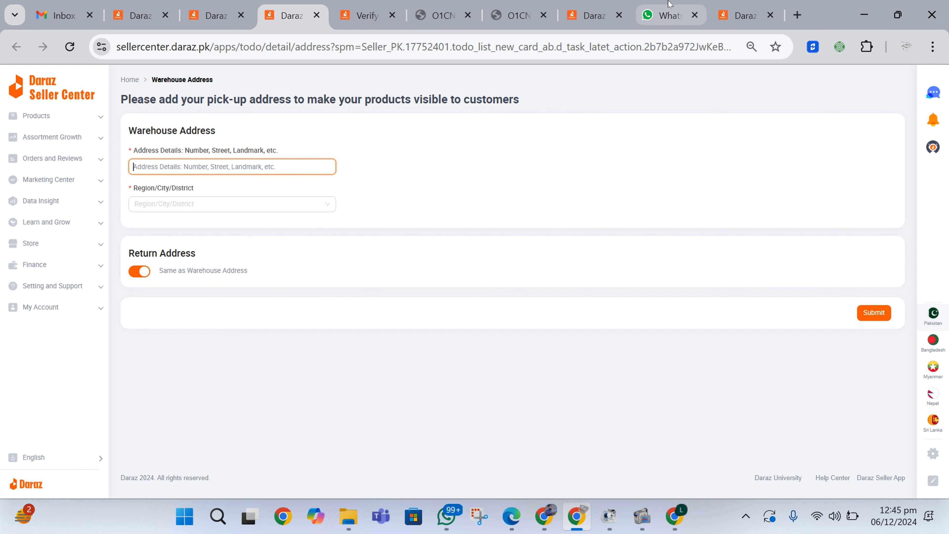
Step: Back on home, review the ID Bank step's Individual and Corporate document options, then open My Account
click(251, 5)
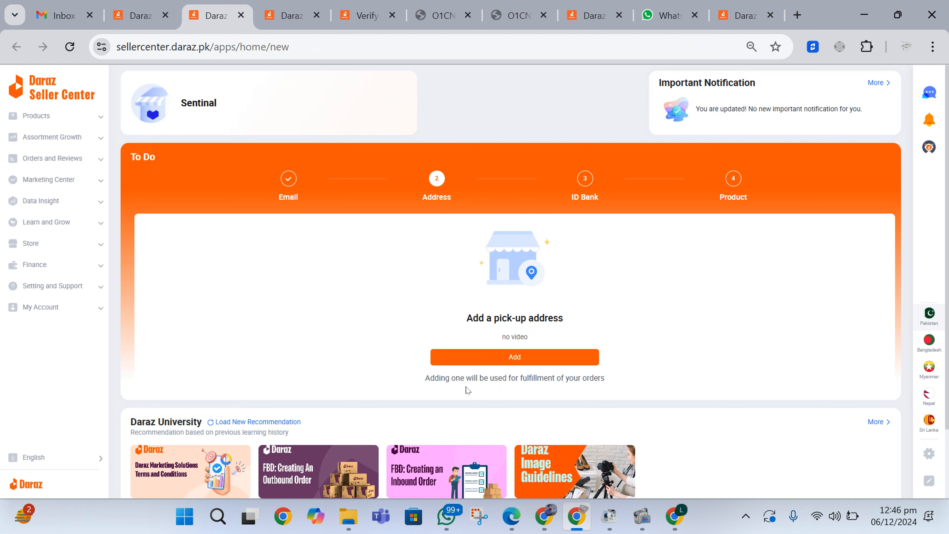
click(584, 187)
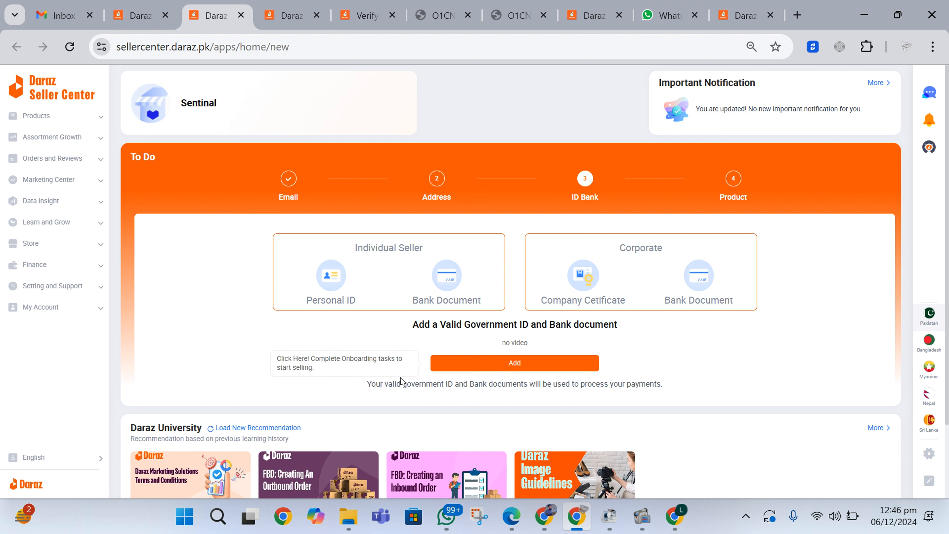
triple_click(651, 383)
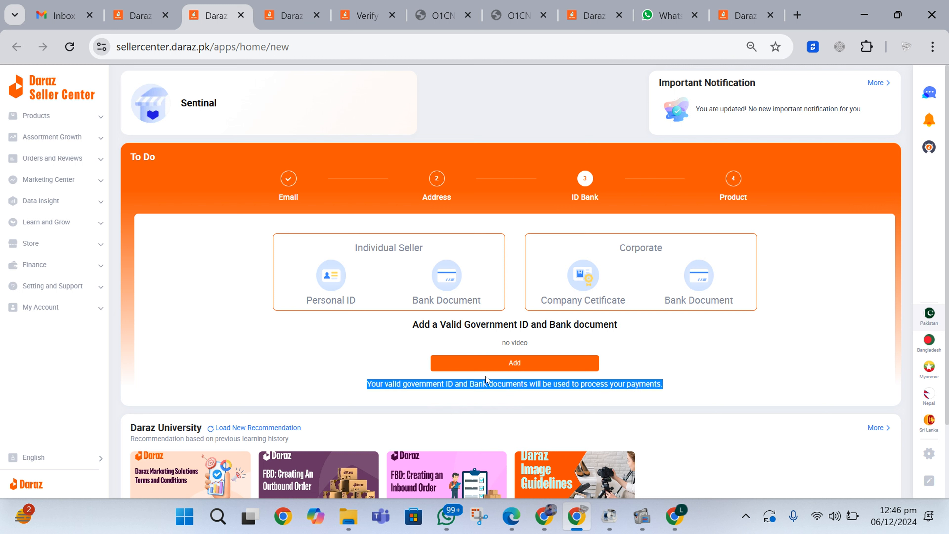
click(682, 403)
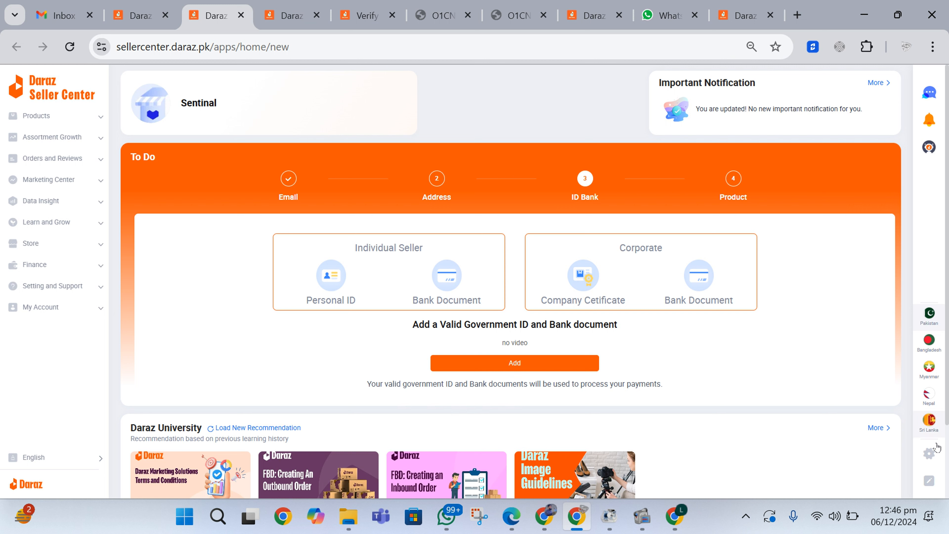
click(929, 454)
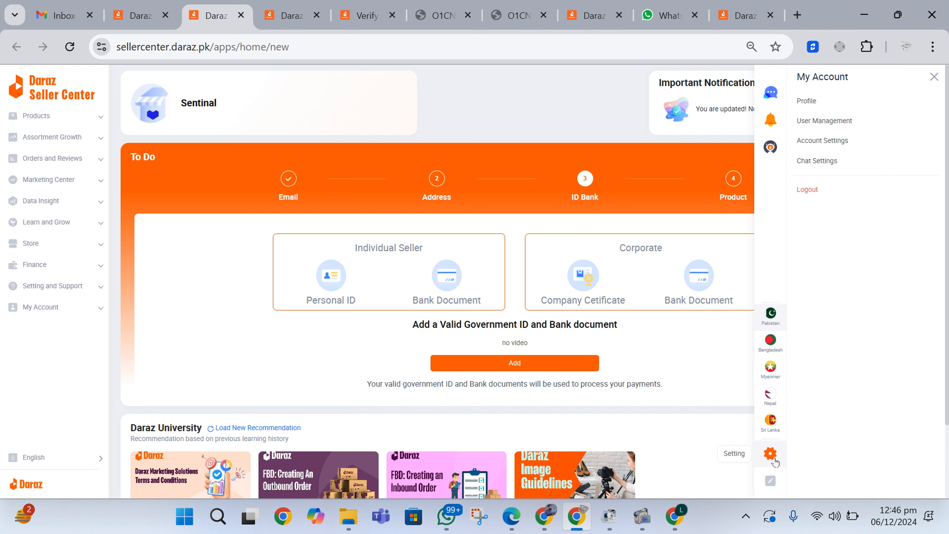
Step: Copy the Store URL from Profile settings and open it in another tab, getting an invalid seller error
click(807, 102)
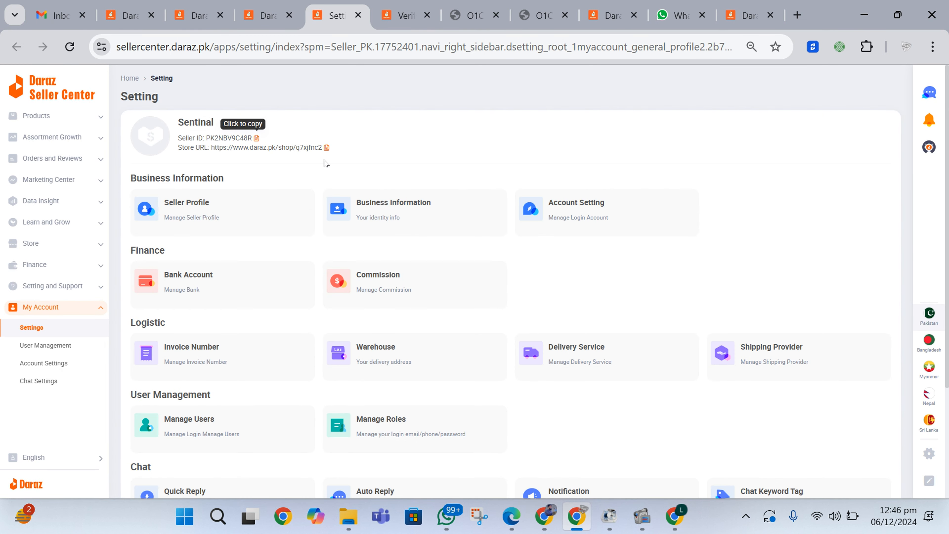
click(327, 147)
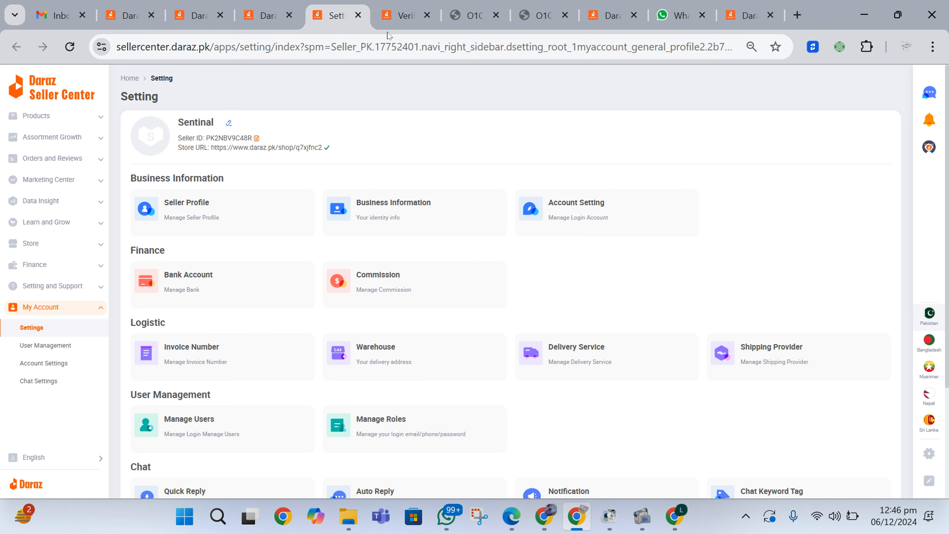
click(406, 15)
click(397, 52)
text(https://www.daraz.pk/shop/q7xjfnc2)
key(Return)
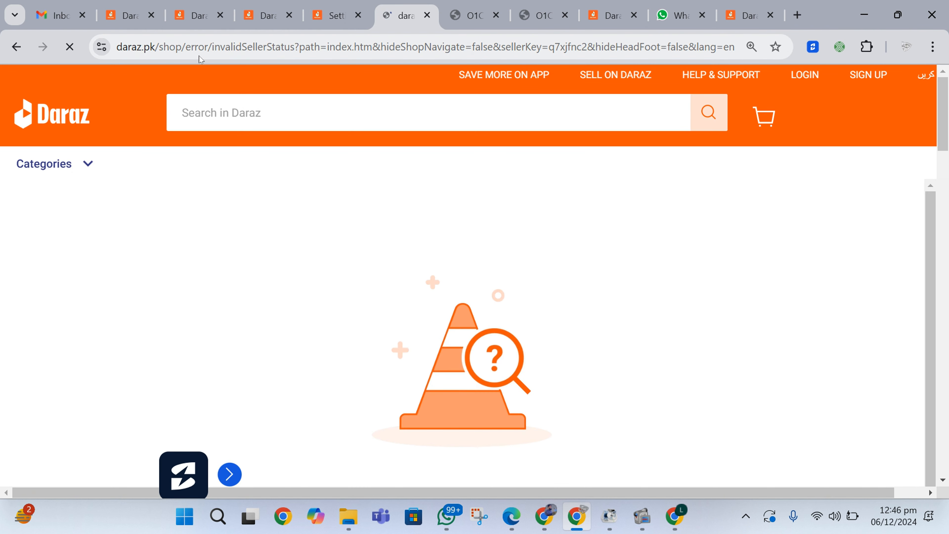
Step: Return through the tabs to the home page and reread the ID and bank documents sentence
click(364, 5)
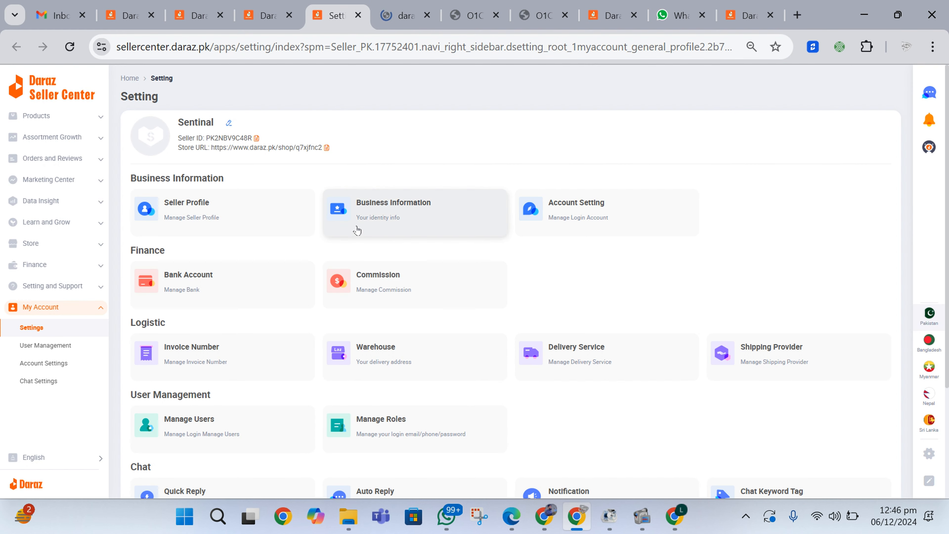
click(294, 4)
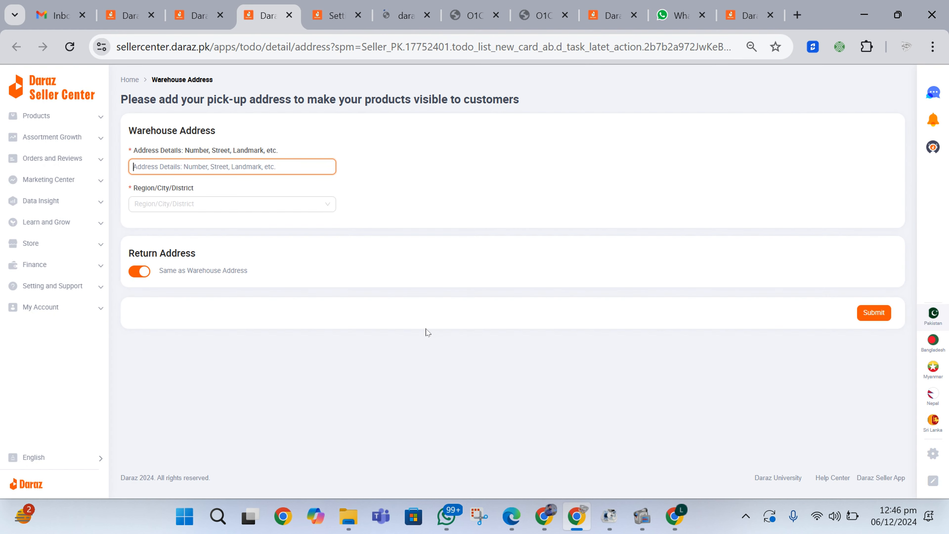
click(216, 4)
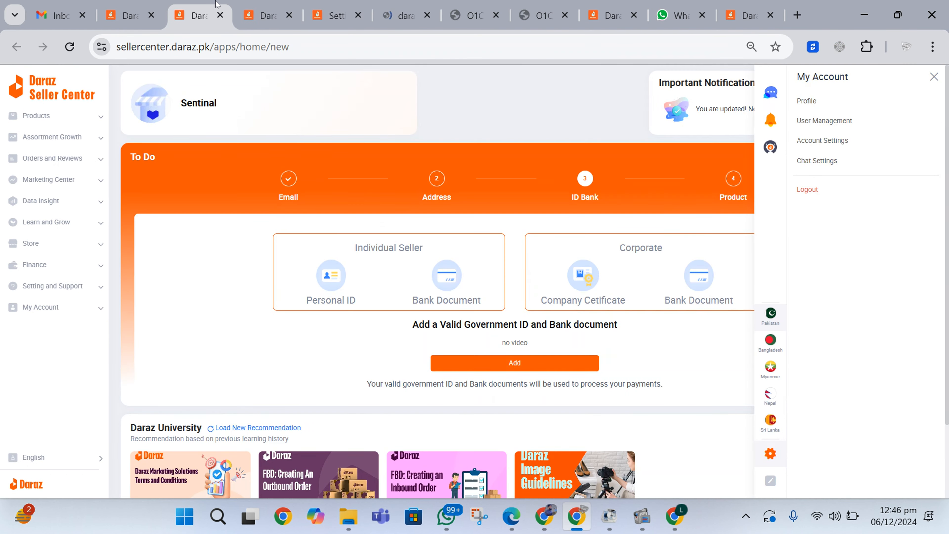
click(593, 202)
drag(394, 384, 683, 399)
click(692, 399)
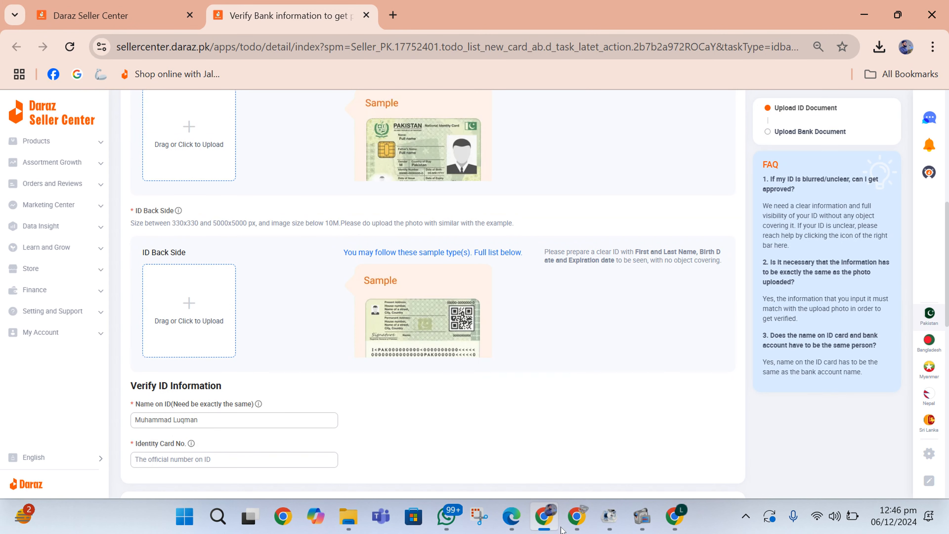
Step: Bring up the home dashboard showing the verified ID Bank step and the store-live congratulation message
click(673, 518)
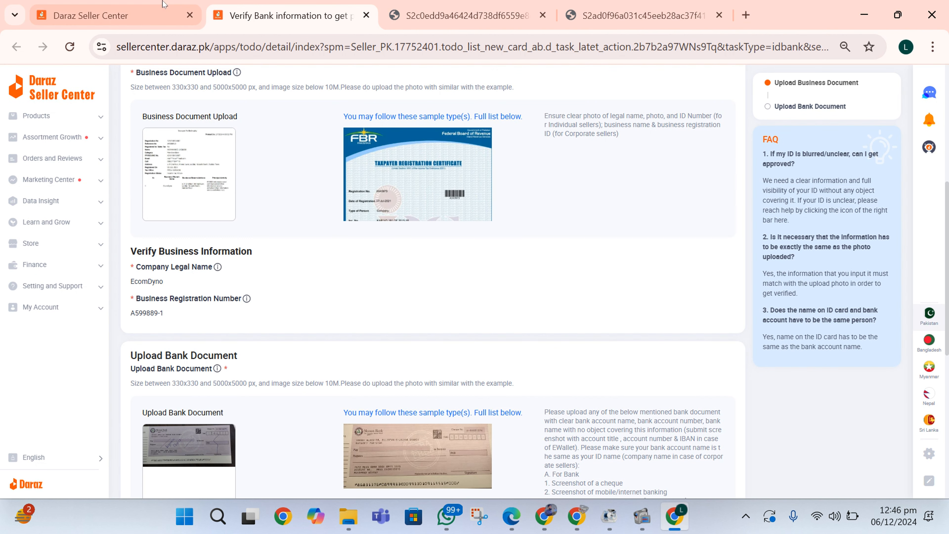
click(163, 15)
drag(283, 389, 424, 395)
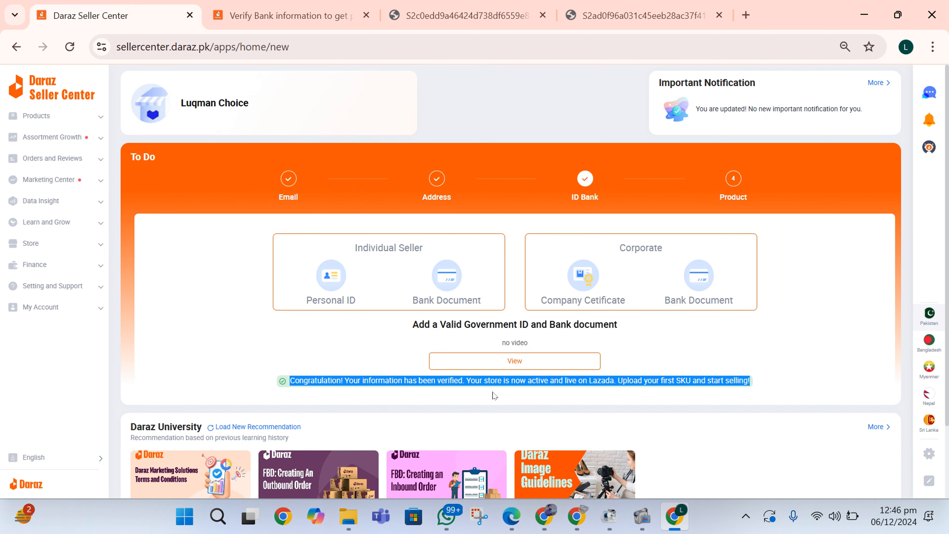
click(502, 396)
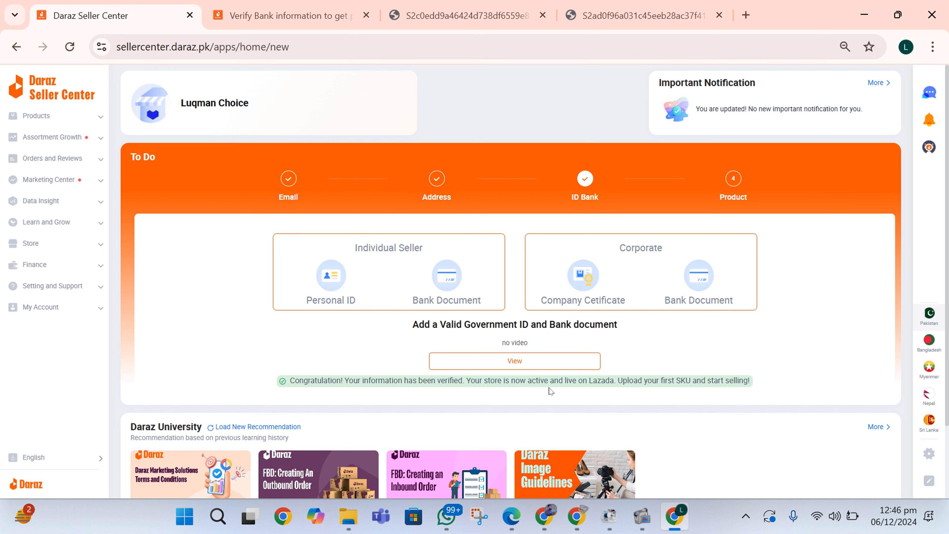
scroll(578, 381, down, 1)
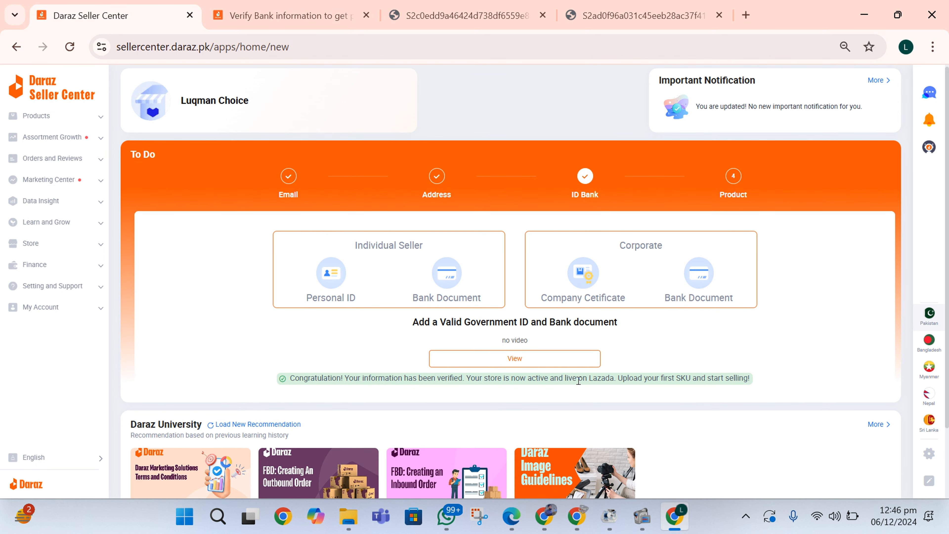
scroll(579, 380, down, 1)
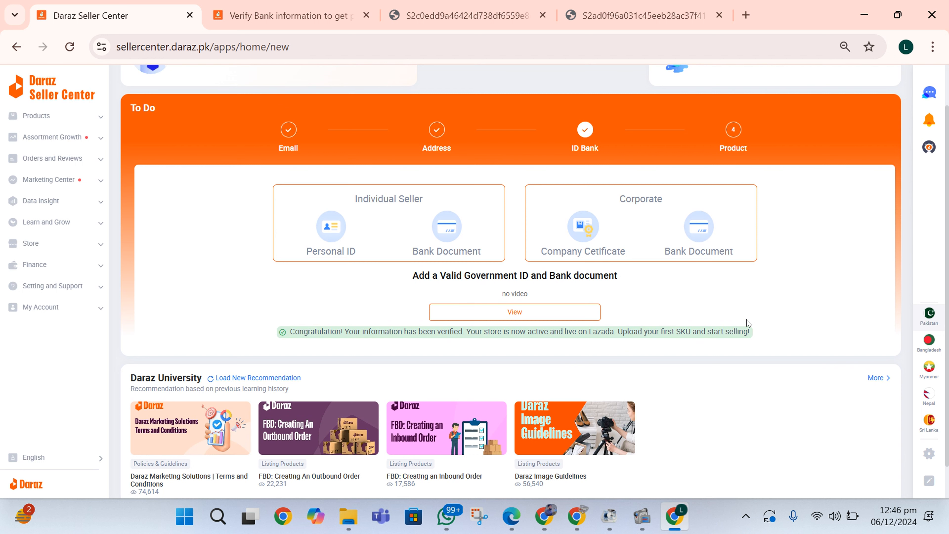
Step: Stop the screen recording
mouse_move(609, 516)
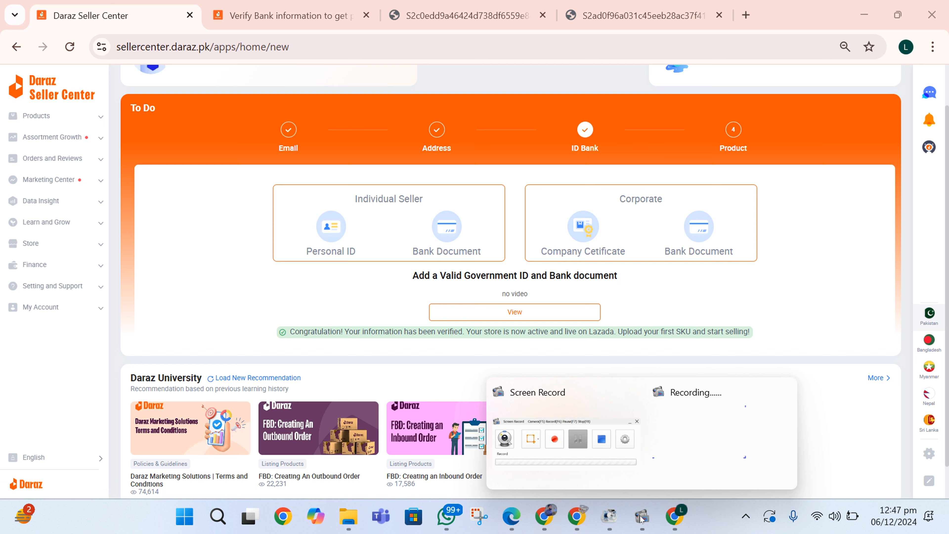
click(589, 434)
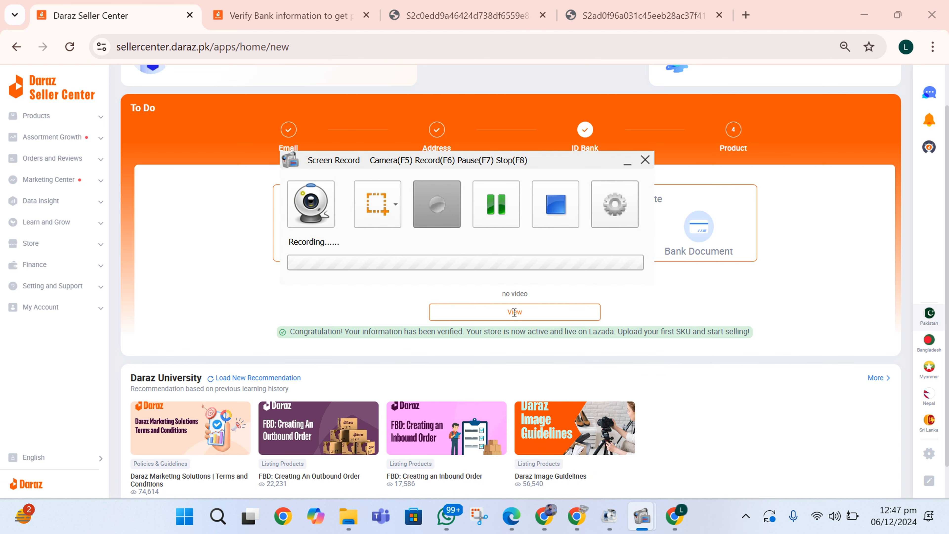
click(560, 218)
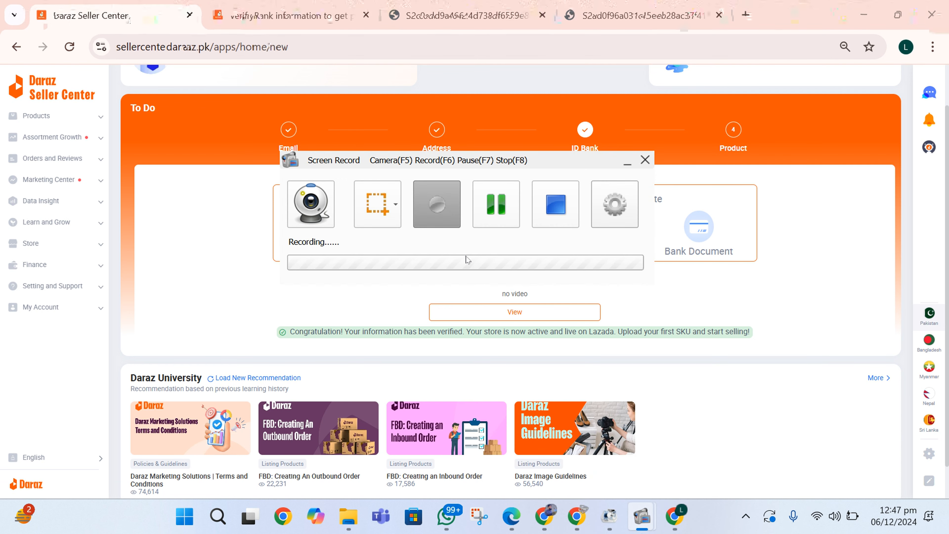